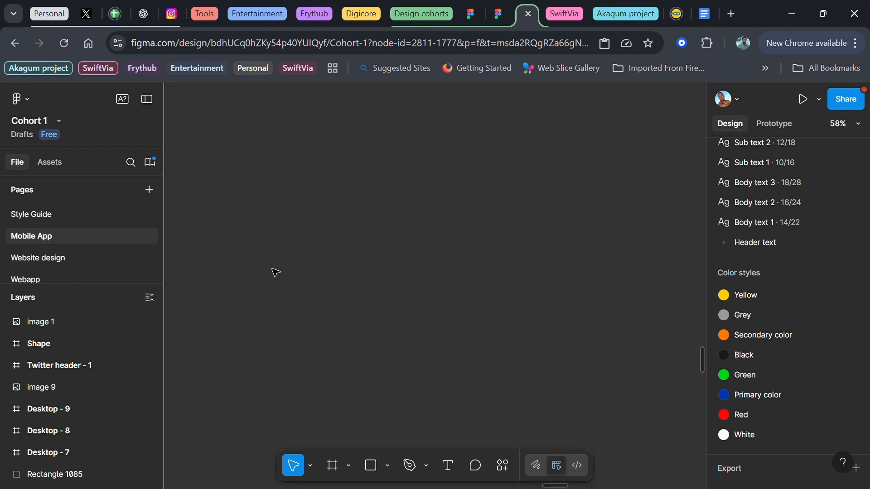
Step: Draw a frame about 778 × 467 in an empty area of the canvas
{"action": "key", "text": "f"}
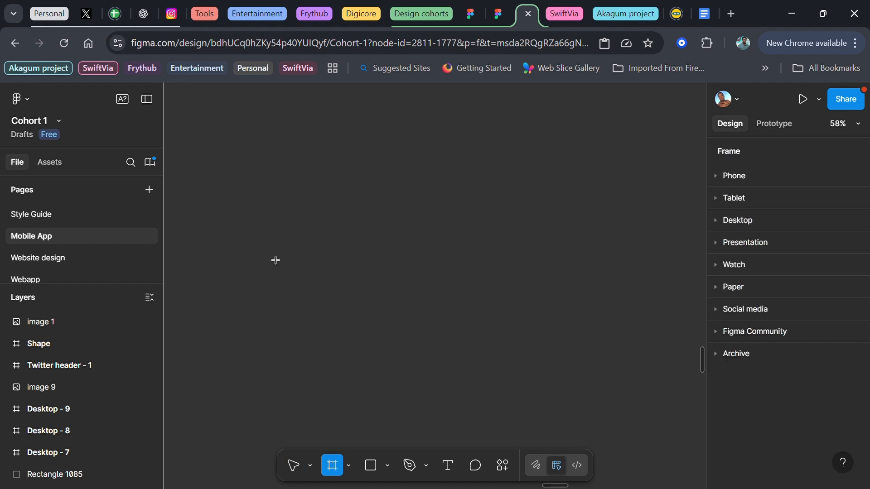
{"action": "mouse_move", "coordinate": [271, 159]}
{"action": "left_mouse_down"}
{"action": "mouse_move", "coordinate": [430, 292]}
{"action": "mouse_move", "coordinate": [586, 353]}
{"action": "left_mouse_up"}
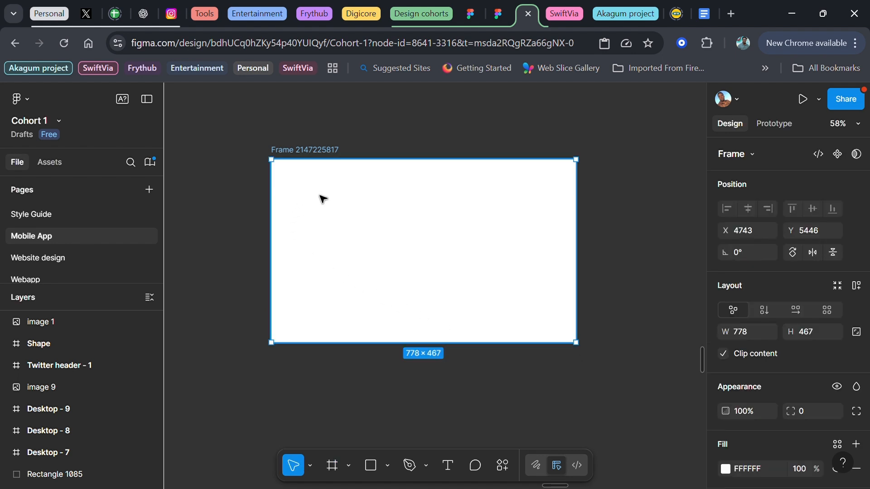
{"action": "key", "text": "shift+2"}
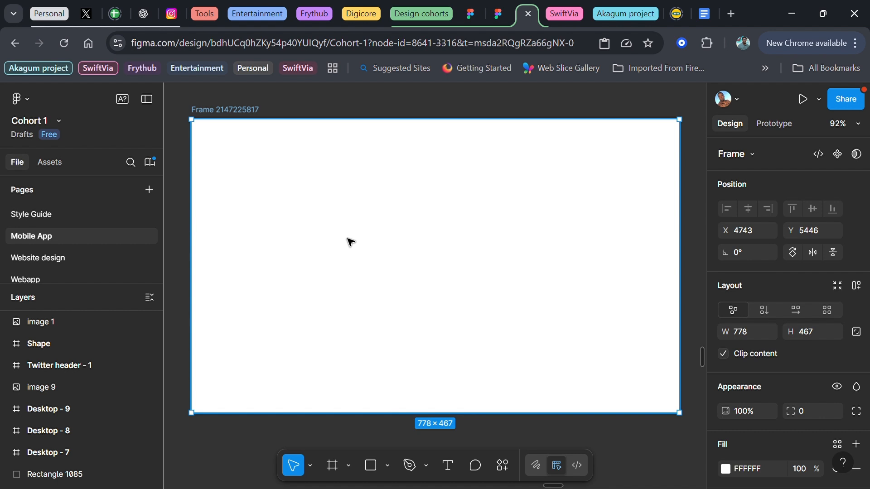
Step: Add the text "Create account" inside the new frame and move it slightly lower
{"action": "key", "text": "t"}
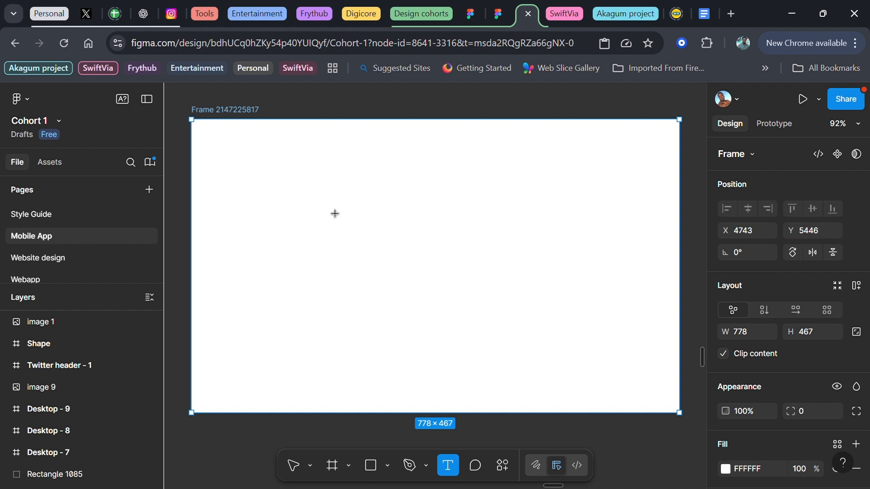
{"action": "left_click", "coordinate": [382, 206]}
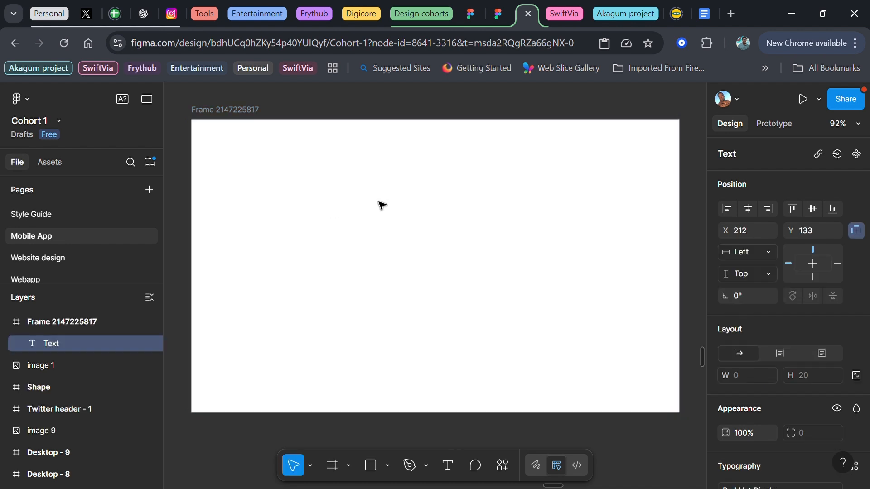
{"action": "type", "text": "Create"}
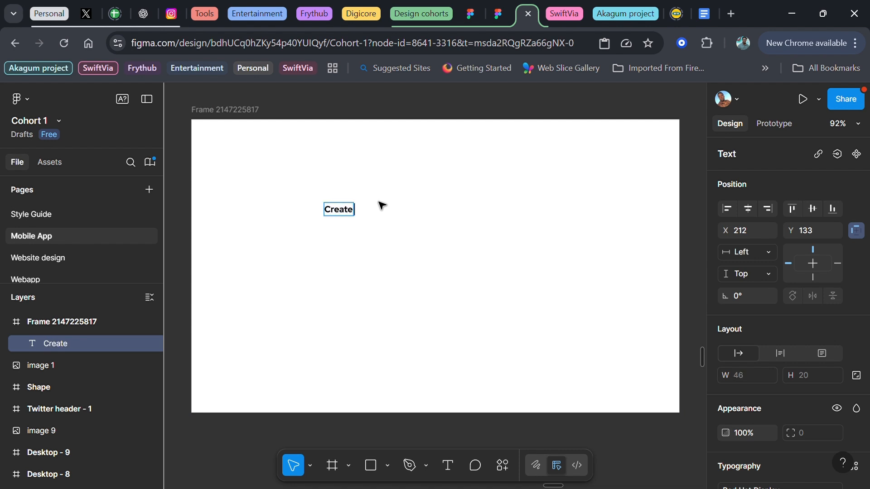
{"action": "type", "text": " account"}
{"action": "key", "text": "Escape"}
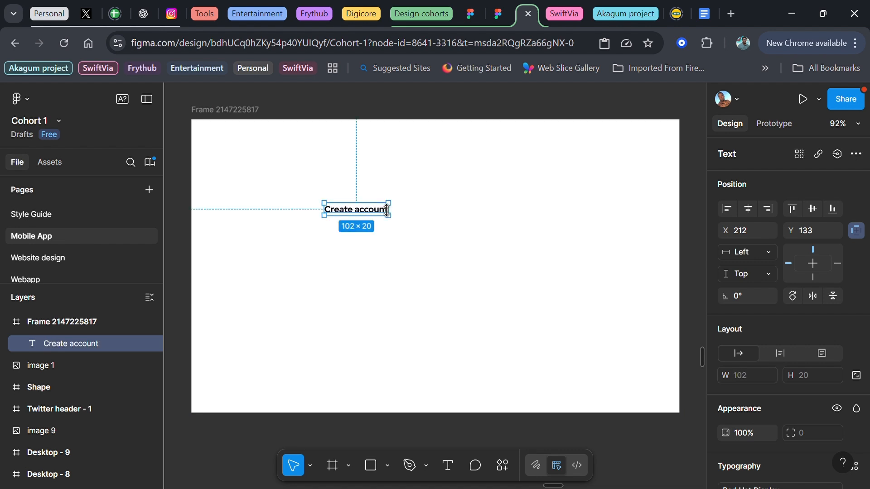
{"action": "scroll", "coordinate": [834, 345], "scroll_direction": "down", "scroll_amount": 5}
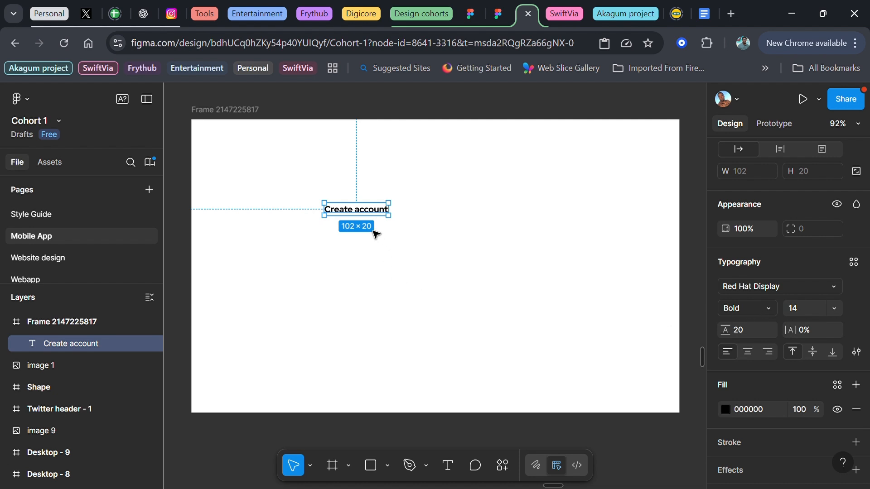
{"action": "left_click_drag", "start_coordinate": [349, 209], "coordinate": [350, 244]}
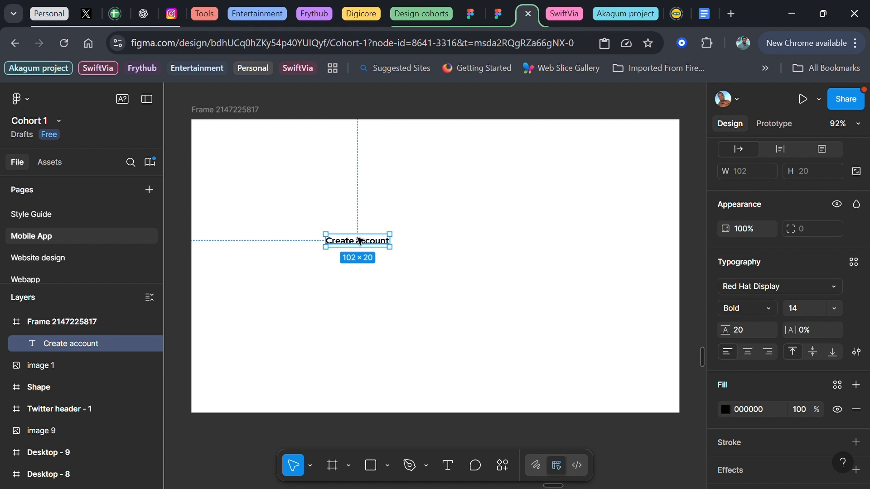
Step: Wrap the "Create account" text in an auto layout frame and add a fill to that frame for editing
{"action": "key", "text": "shift+a"}
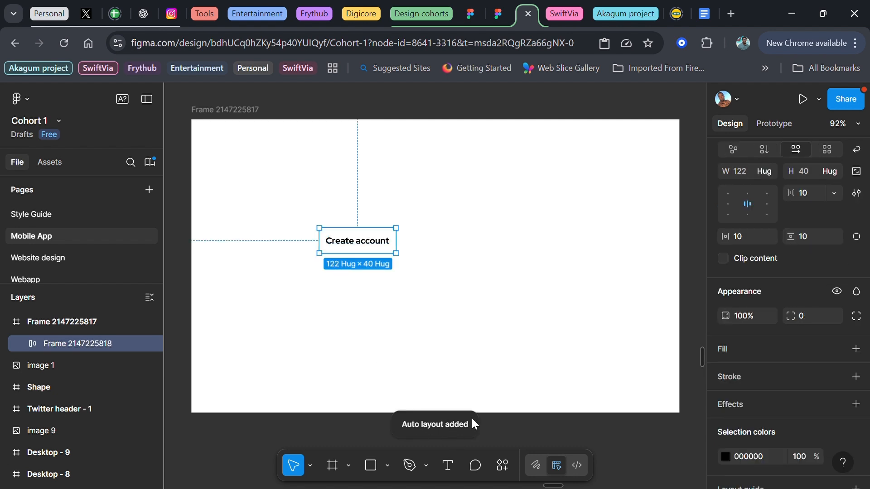
{"action": "left_click", "coordinate": [856, 349]}
{"action": "left_click", "coordinate": [726, 374]}
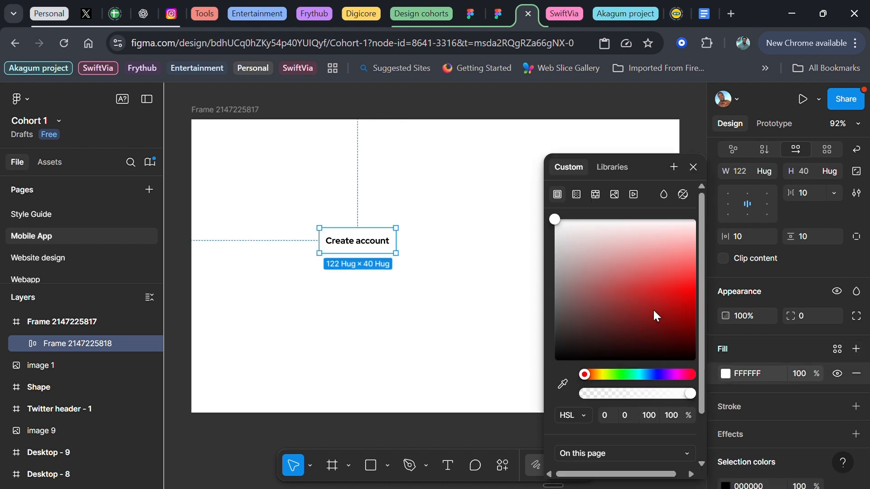
Step: Set the auto layout frame's fill to the bright green 68EF00
{"action": "left_click", "coordinate": [610, 375]}
{"action": "left_click", "coordinate": [613, 374]}
{"action": "left_click_drag", "start_coordinate": [627, 263], "coordinate": [695, 300]}
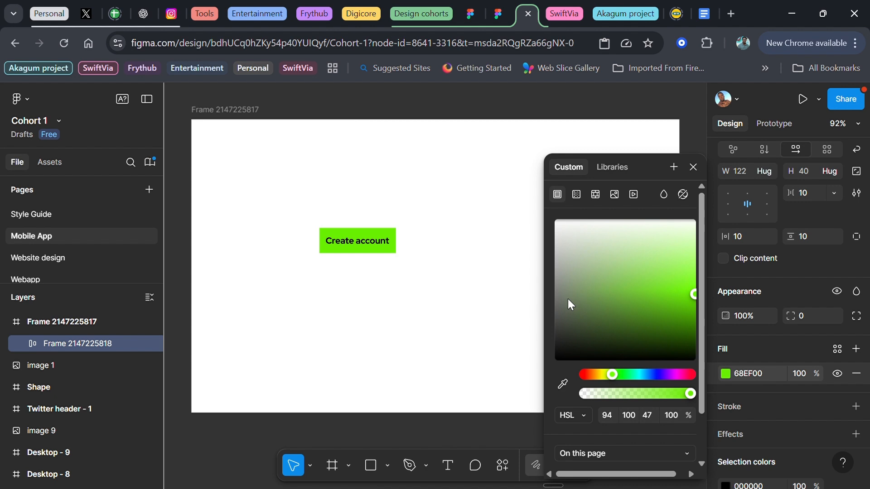
Step: Sample the green 53C55C from the saving button in the neighbouring mobile screen as the "Create account" button's fill
{"action": "scroll", "coordinate": [423, 252], "scroll_direction": "down", "scroll_amount": 3}
{"action": "scroll", "coordinate": [424, 253], "scroll_direction": "left", "scroll_amount": 5}
{"action": "scroll", "coordinate": [427, 256], "scroll_direction": "left", "scroll_amount": 2}
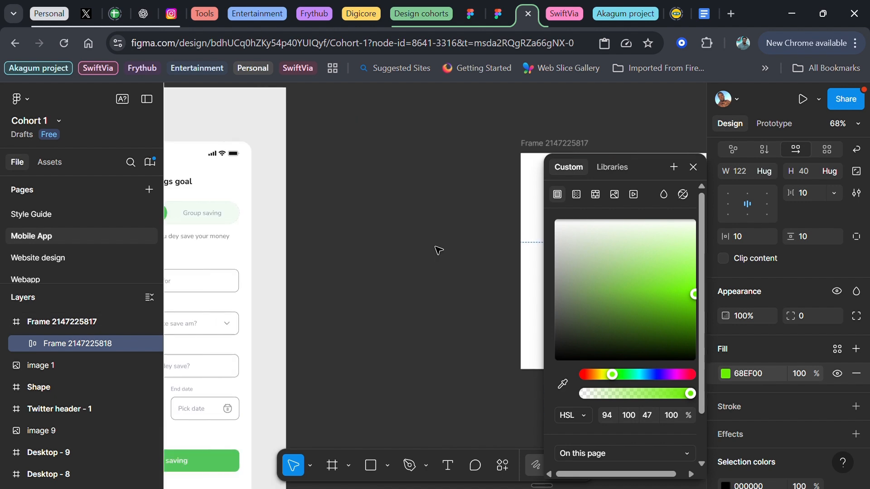
{"action": "left_click", "coordinate": [563, 384]}
{"action": "left_click", "coordinate": [229, 458]}
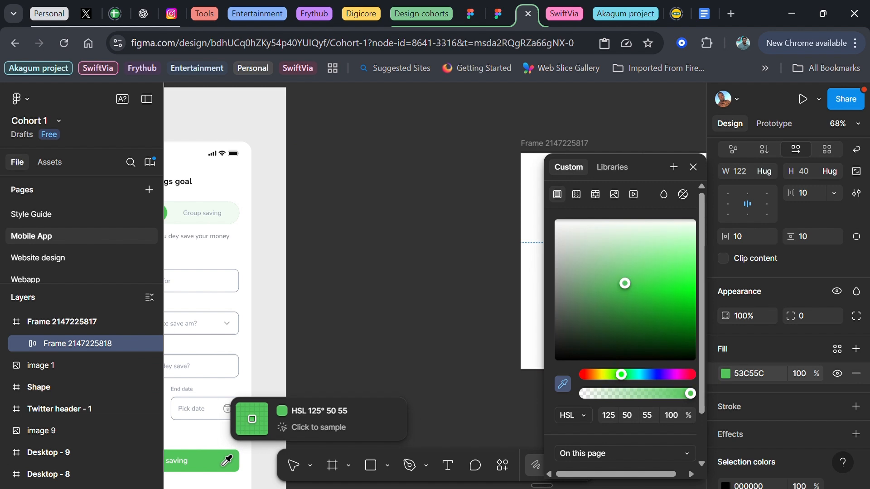
{"action": "scroll", "coordinate": [420, 313], "scroll_direction": "right", "scroll_amount": 6}
{"action": "scroll", "coordinate": [421, 312], "scroll_direction": "right", "scroll_amount": 7}
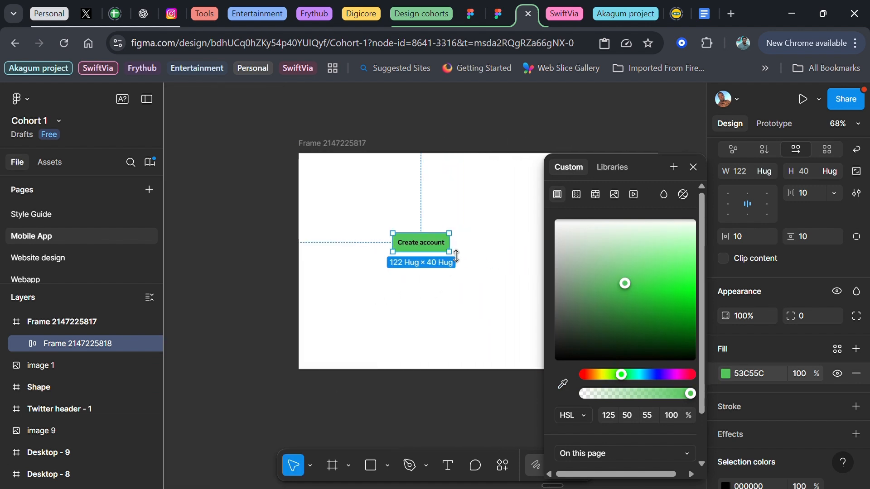
{"action": "scroll", "coordinate": [469, 245], "scroll_direction": "up", "scroll_amount": 2}
{"action": "left_click", "coordinate": [693, 166]}
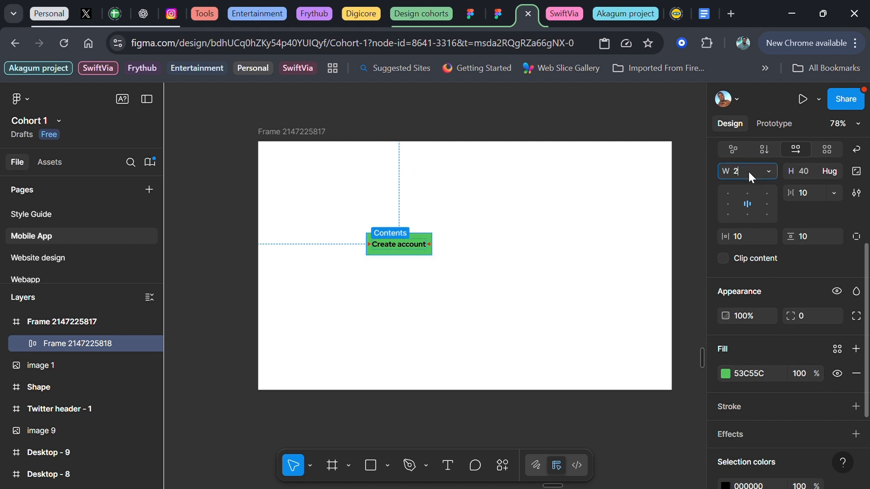
Step: Set the "Create account" button's width to 200 and its corner radius to 100
{"action": "key", "text": "Return"}
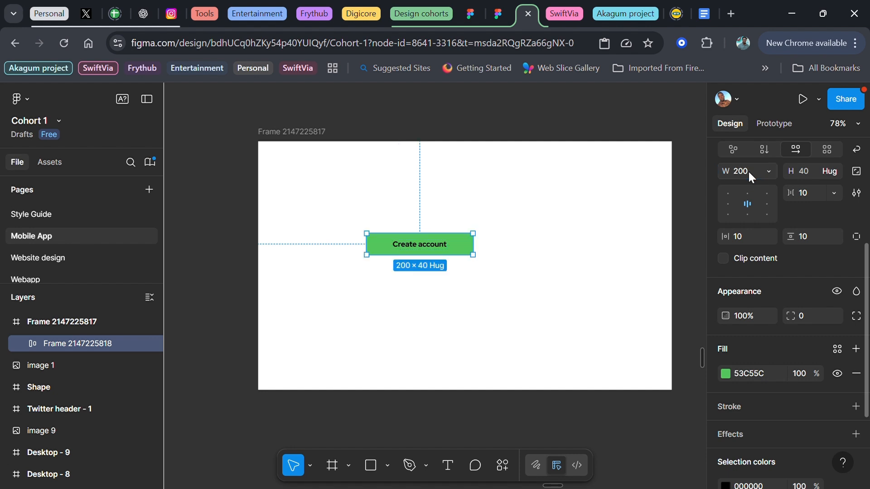
{"action": "left_click", "coordinate": [808, 317]}
{"action": "type", "text": "100"}
{"action": "key", "text": "Return"}
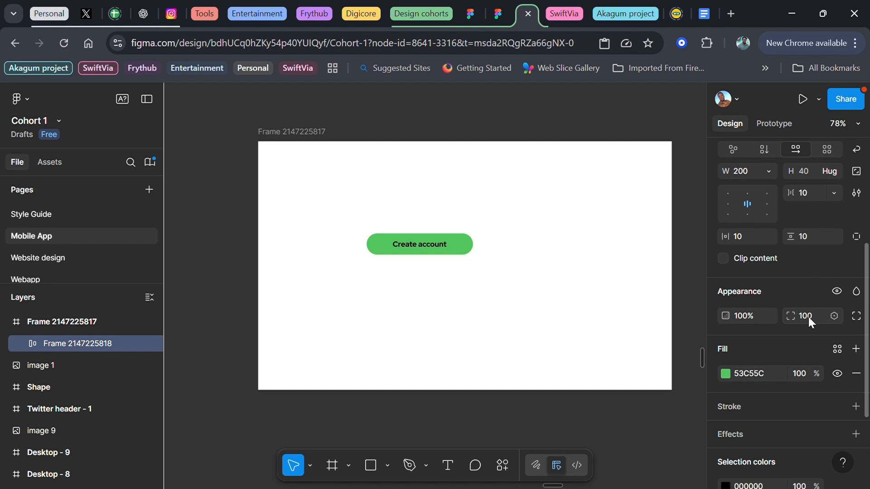
Step: Set the button's height to 50 and shift it slightly left and down in the frame
{"action": "left_click", "coordinate": [815, 174]}
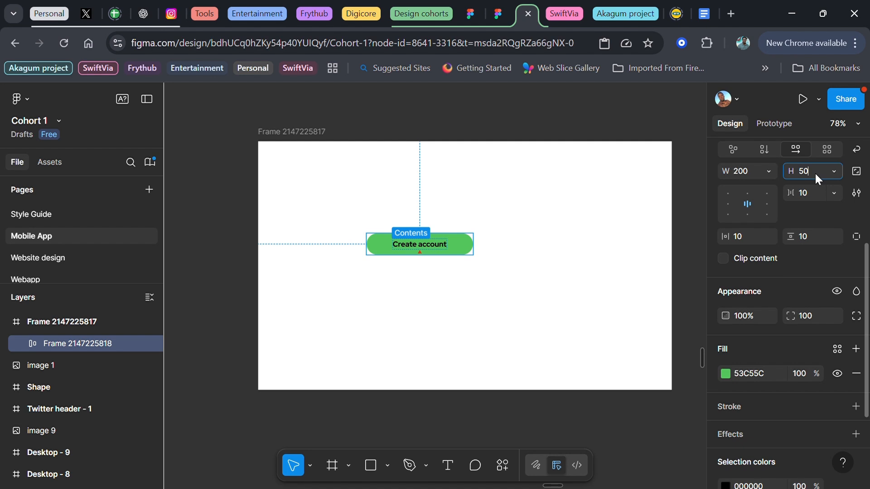
{"action": "type", "text": "50"}
{"action": "key", "text": "Return"}
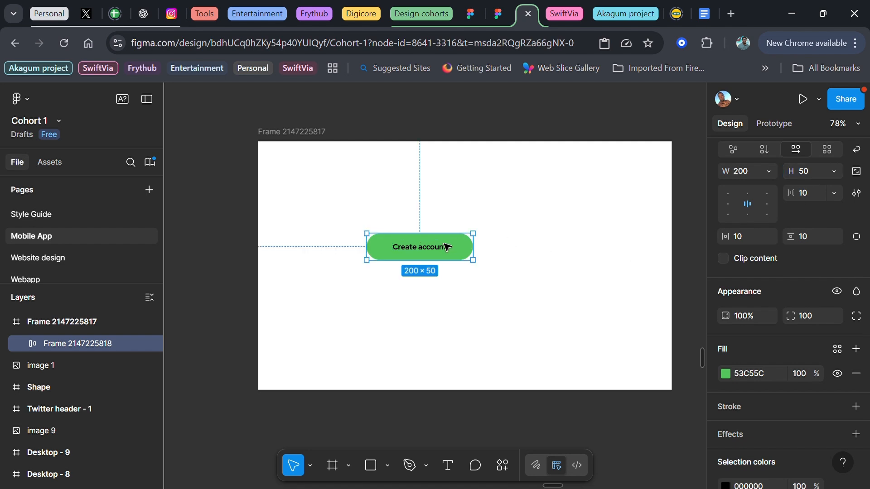
{"action": "left_click_drag", "start_coordinate": [441, 255], "coordinate": [415, 261]}
Step: Recolour the button's black text to white, FFFFFF
{"action": "scroll", "coordinate": [784, 345], "scroll_direction": "down", "scroll_amount": 5}
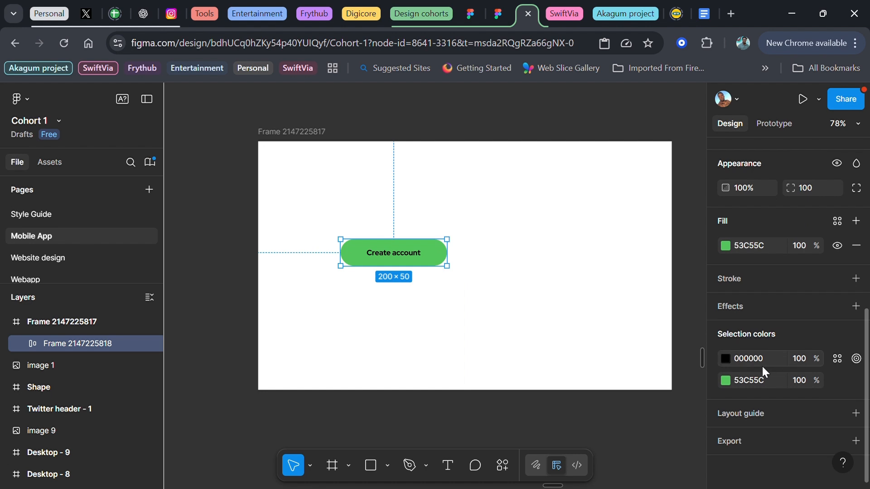
{"action": "left_click", "coordinate": [751, 360]}
{"action": "type", "text": "FFFFFF"}
{"action": "key", "text": "Return"}
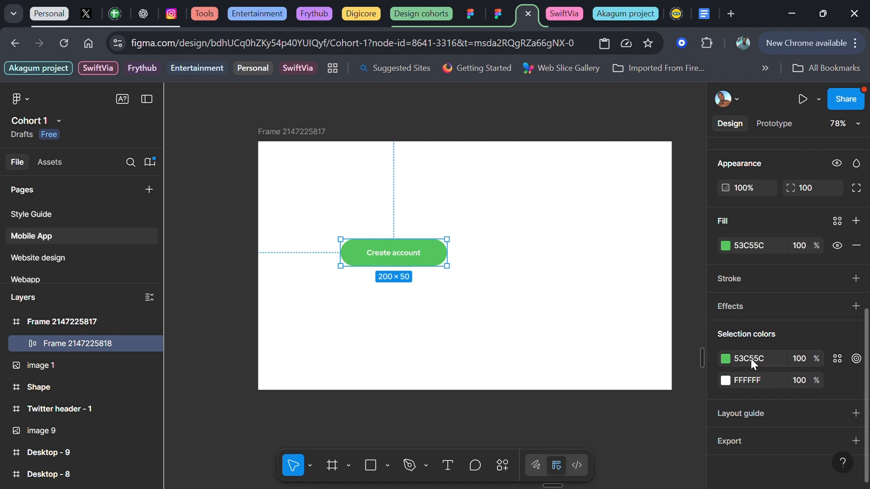
Step: Duplicate the "Create account" button directly below the original
{"action": "scroll", "coordinate": [428, 274], "scroll_direction": "up", "scroll_amount": 2}
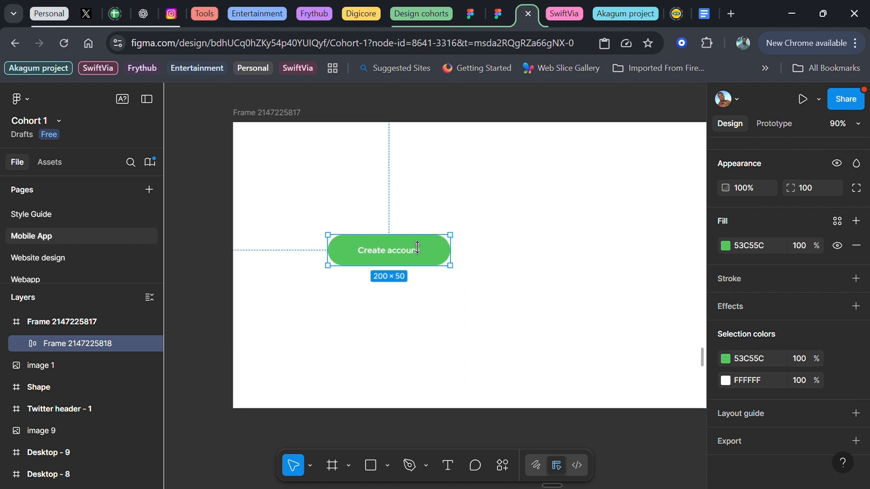
{"action": "scroll", "coordinate": [404, 256], "scroll_direction": "up", "scroll_amount": 1}
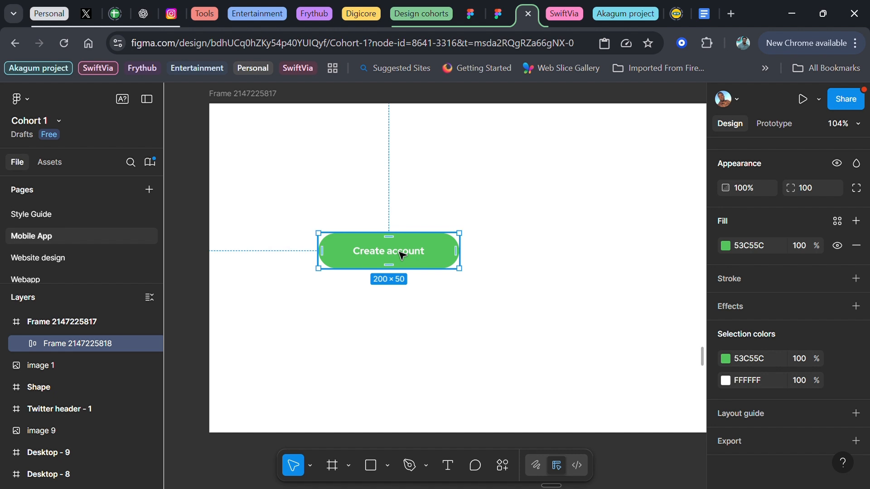
{"action": "left_click_drag", "start_coordinate": [403, 255], "coordinate": [402, 302]}
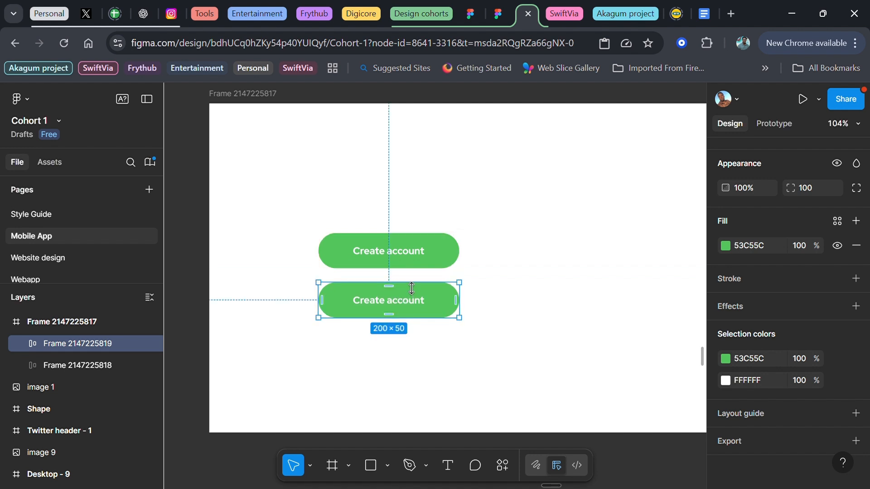
Step: Change the duplicate button's fill to a linear gradient and rotate it to run vertically with the dark stop on top
{"action": "scroll", "coordinate": [376, 293], "scroll_direction": "up", "scroll_amount": 5}
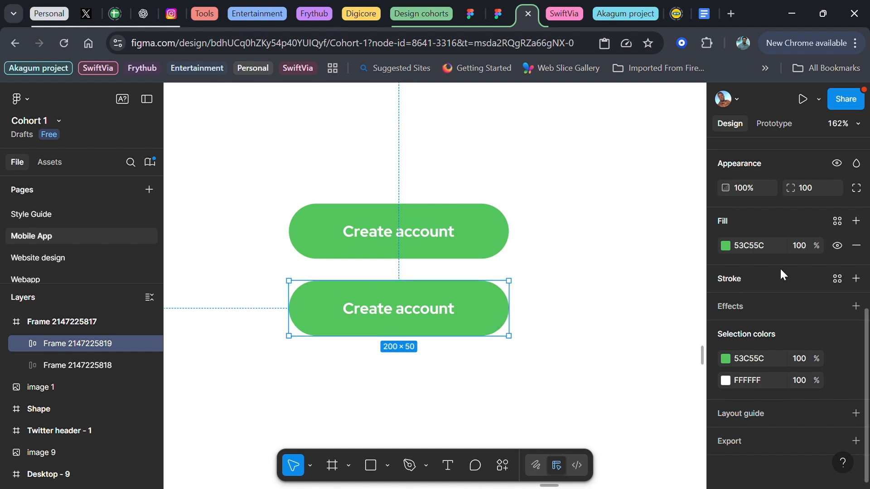
{"action": "left_click", "coordinate": [725, 246]}
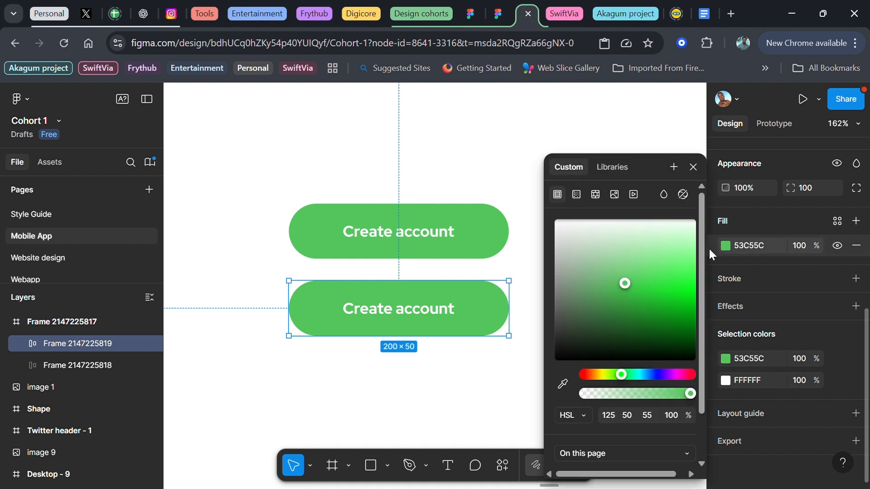
{"action": "left_click", "coordinate": [575, 196]}
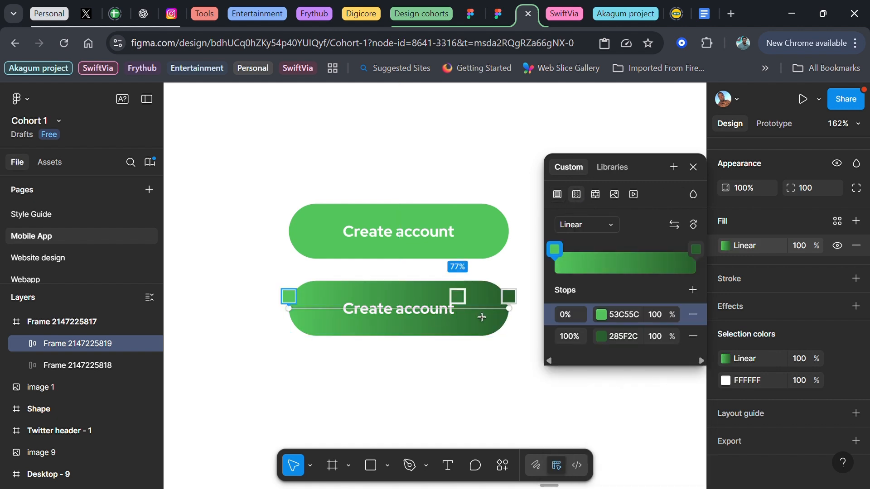
{"action": "left_click", "coordinate": [689, 224]}
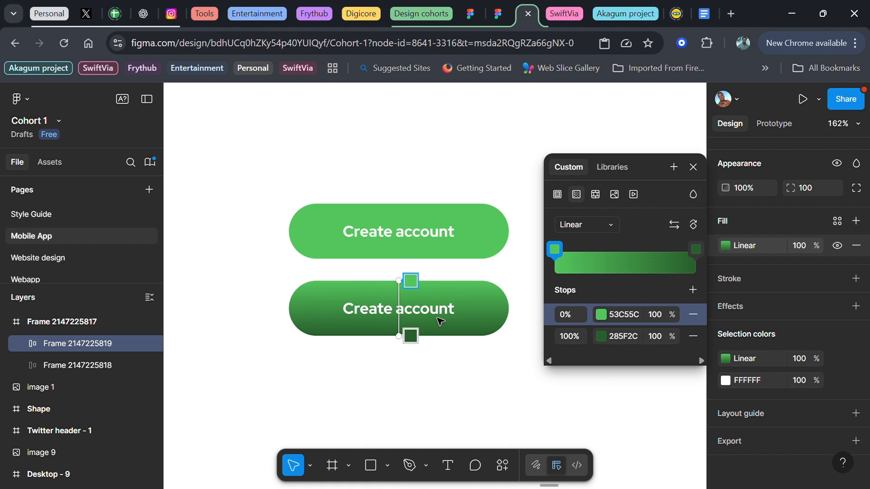
{"action": "left_click", "coordinate": [694, 227]}
{"action": "left_click", "coordinate": [694, 226]}
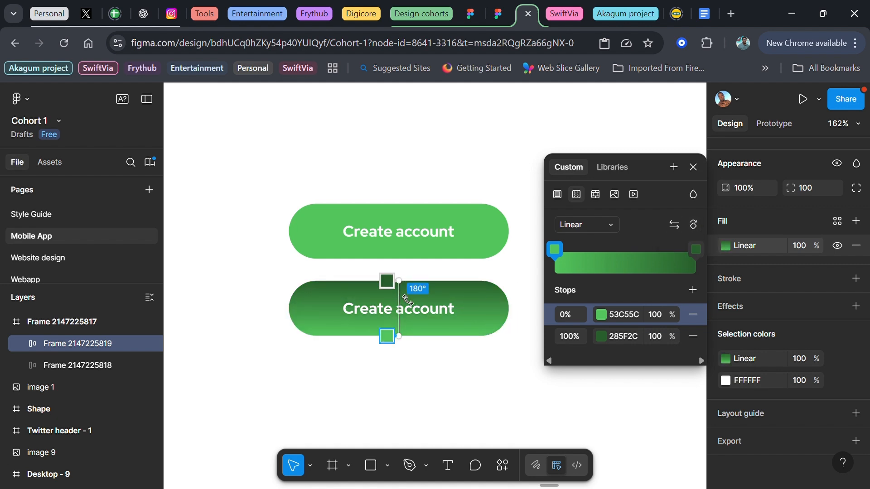
Step: Copy the 0% stop's colour 53C55C to the gradient's 100% stop
{"action": "scroll", "coordinate": [401, 290], "scroll_direction": "up", "scroll_amount": 5}
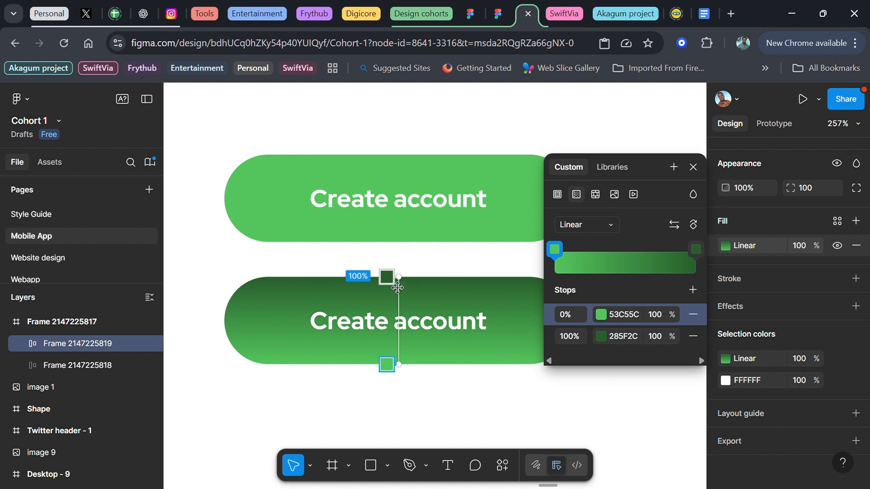
{"action": "left_click", "coordinate": [631, 323]}
{"action": "key", "text": "ctrl+c"}
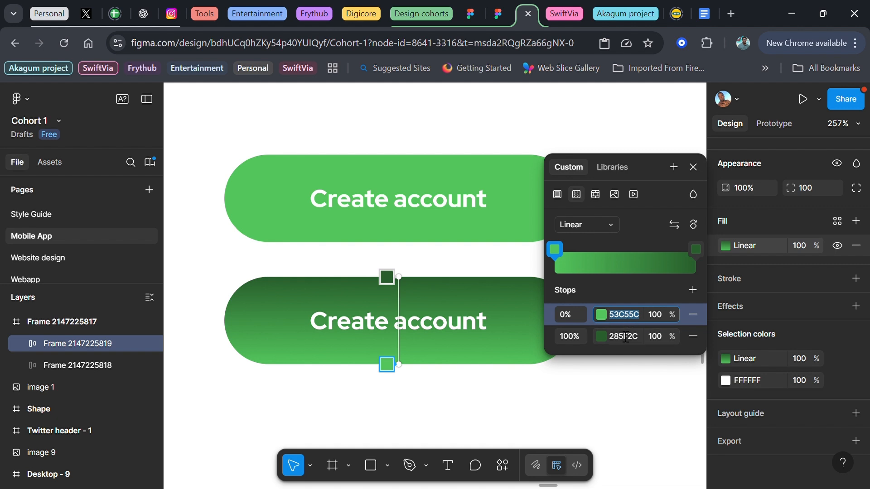
{"action": "left_click", "coordinate": [629, 339]}
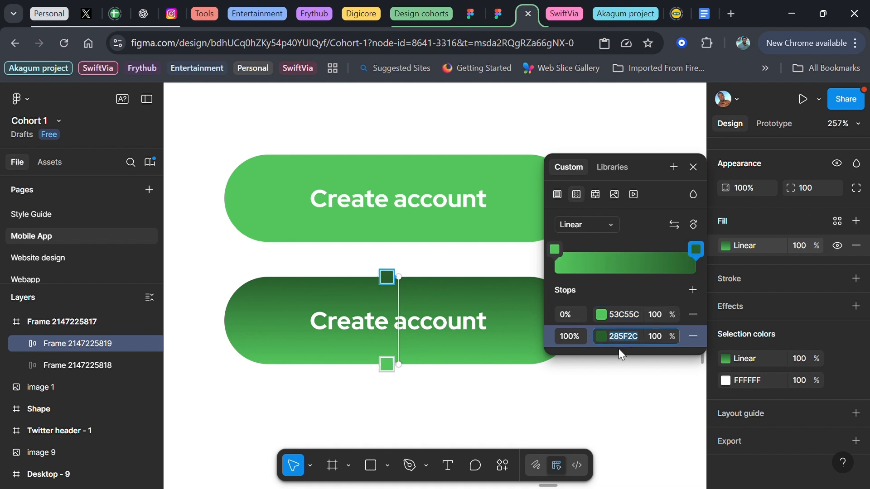
{"action": "key", "text": "ctrl+v"}
{"action": "key", "text": "Return"}
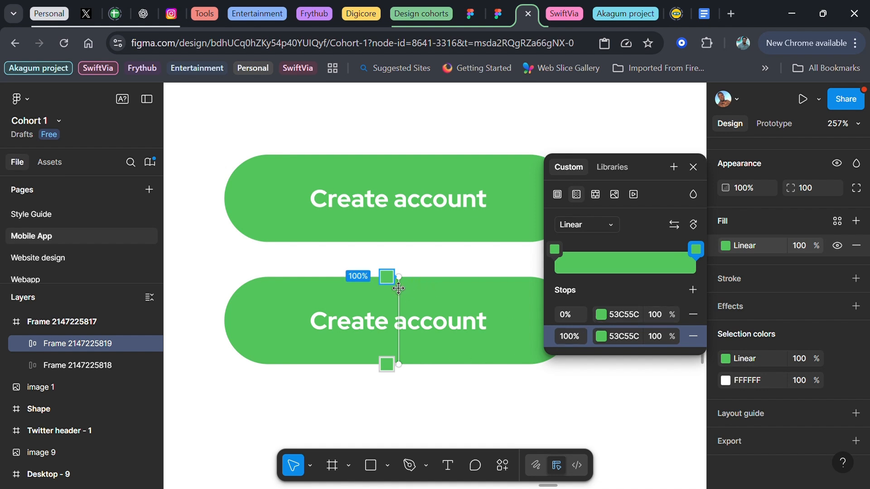
Step: Lighten the gradient's 100% stop by setting its HSL lightness to 80
{"action": "left_click", "coordinate": [601, 337]}
{"action": "scroll", "coordinate": [358, 343], "scroll_direction": "right", "scroll_amount": 2}
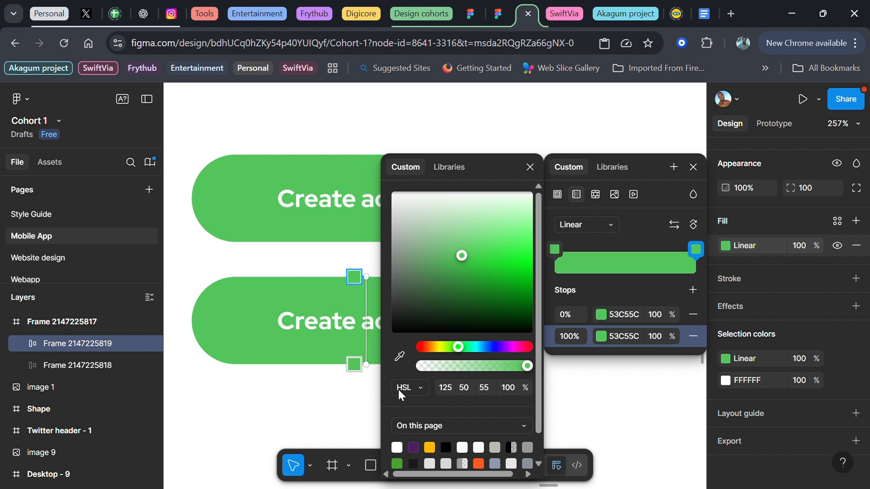
{"action": "left_click", "coordinate": [483, 389]}
{"action": "type", "text": "80"}
{"action": "key", "text": "Return"}
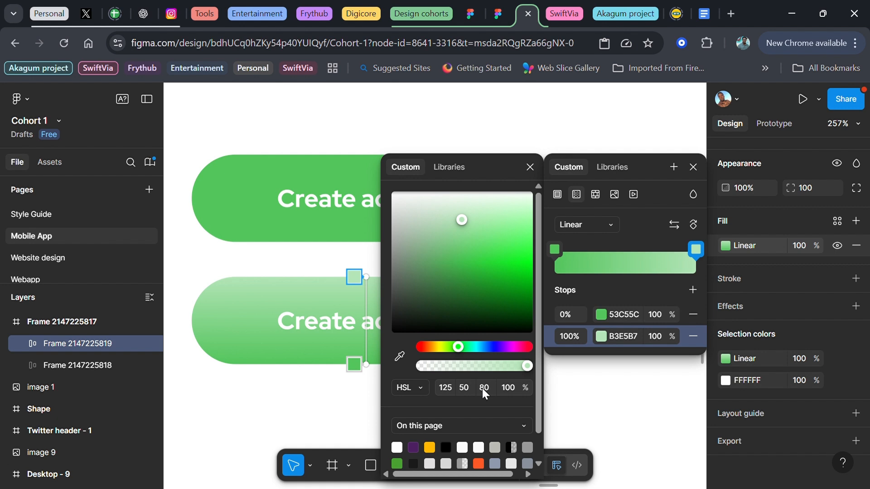
Step: Move the fill gradient's 53C55C stop from the button's bottom edge up to the 35% position
{"action": "scroll", "coordinate": [339, 277], "scroll_direction": "down", "scroll_amount": 5}
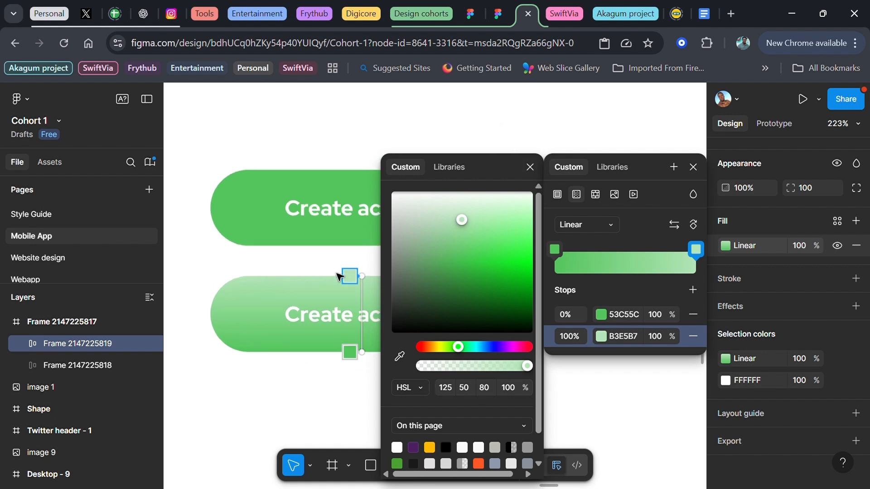
{"action": "scroll", "coordinate": [339, 277], "scroll_direction": "right", "scroll_amount": 4}
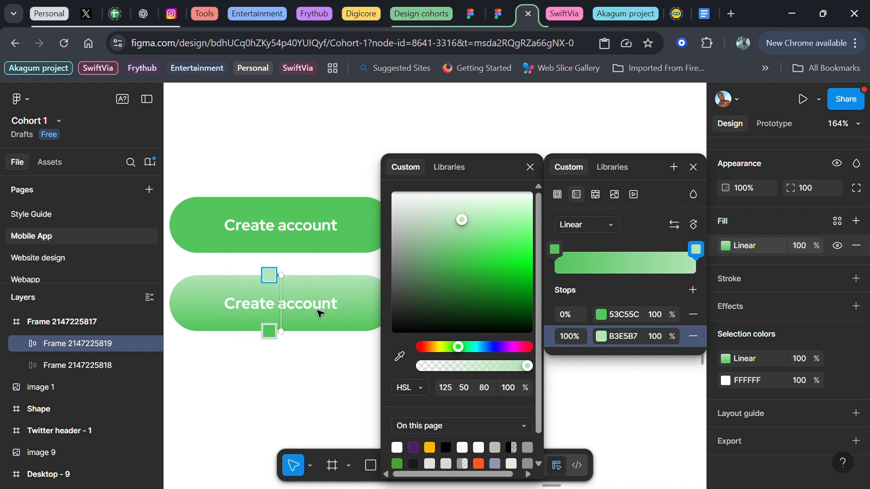
{"action": "left_click", "coordinate": [281, 339]}
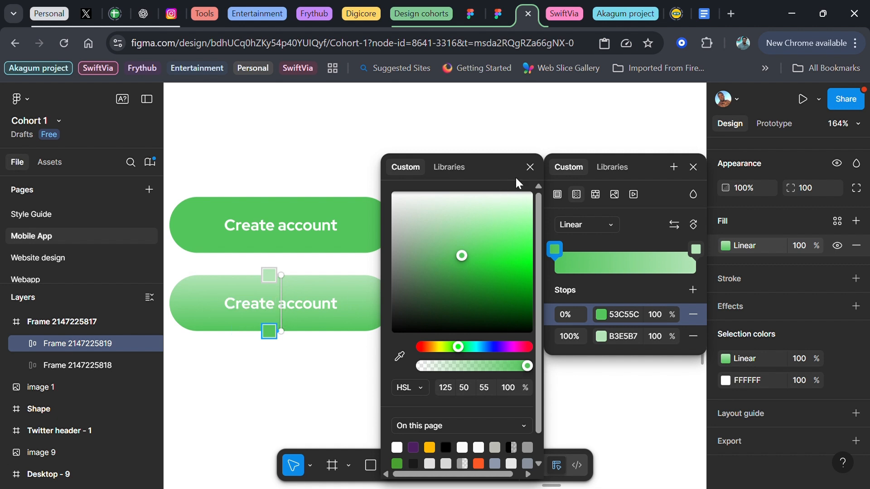
{"action": "left_click", "coordinate": [529, 166]}
{"action": "left_click_drag", "start_coordinate": [281, 337], "coordinate": [285, 322]}
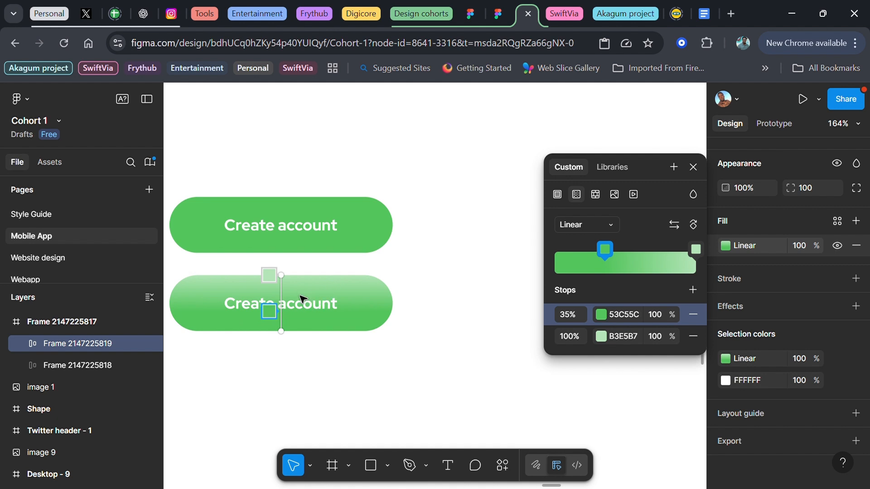
{"action": "scroll", "coordinate": [354, 296], "scroll_direction": "left", "scroll_amount": 5}
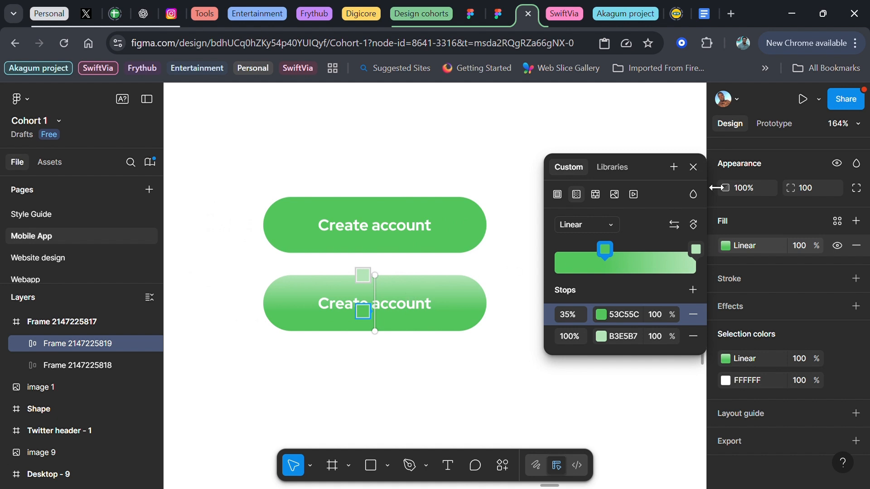
{"action": "left_click", "coordinate": [694, 166]}
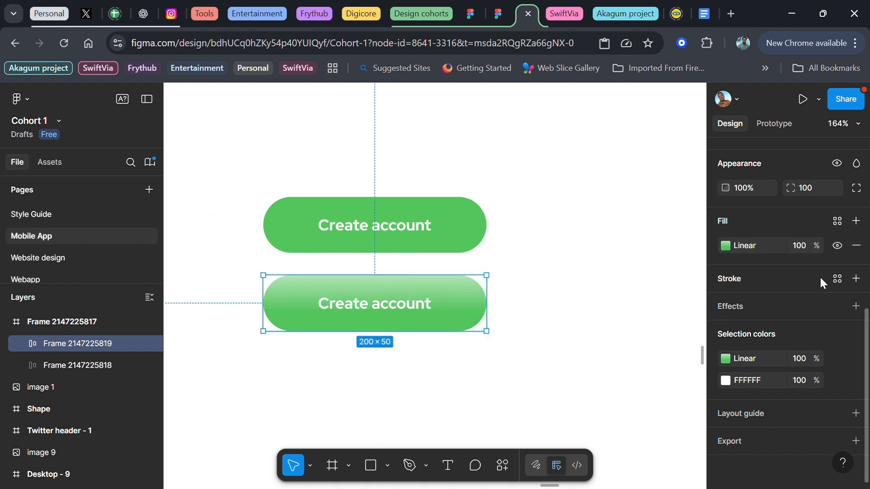
Step: Add a stroke to the duplicate button and replace its black paint with a copy of the linear gradient fill
{"action": "left_click", "coordinate": [856, 279]}
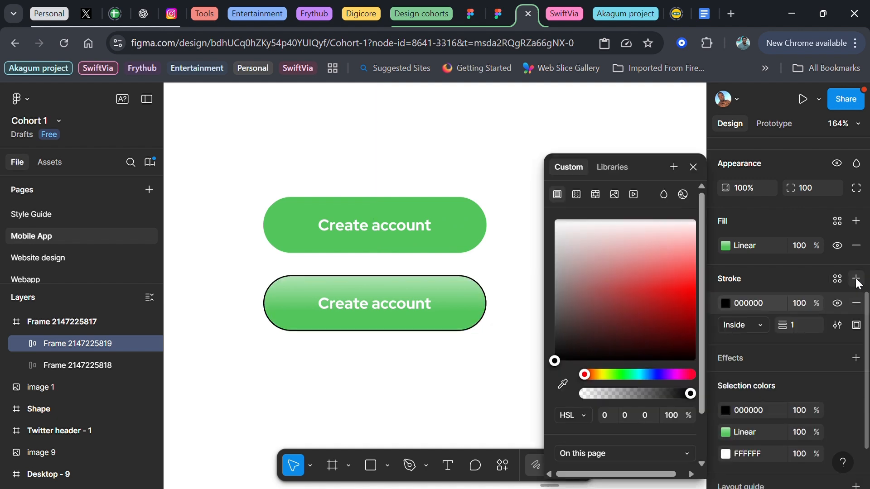
{"action": "left_click", "coordinate": [693, 166]}
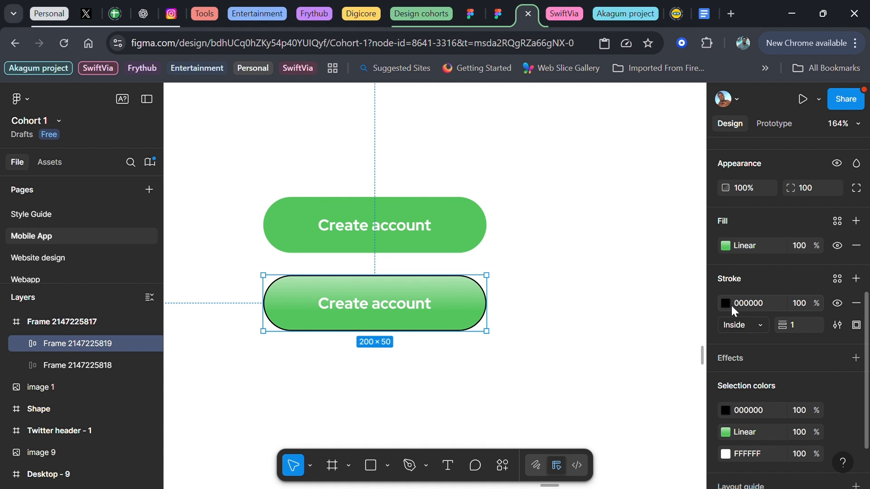
{"action": "left_click", "coordinate": [714, 243]}
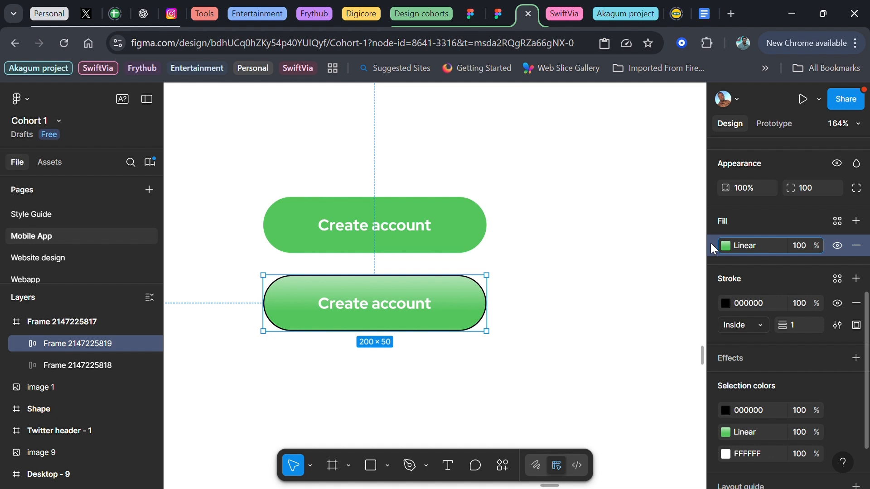
{"action": "left_click", "coordinate": [711, 299]}
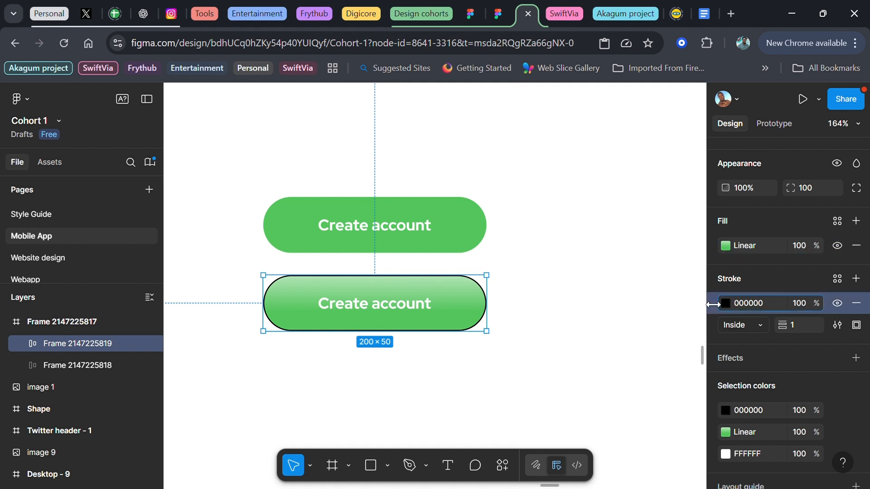
{"action": "key", "text": "ctrl+v"}
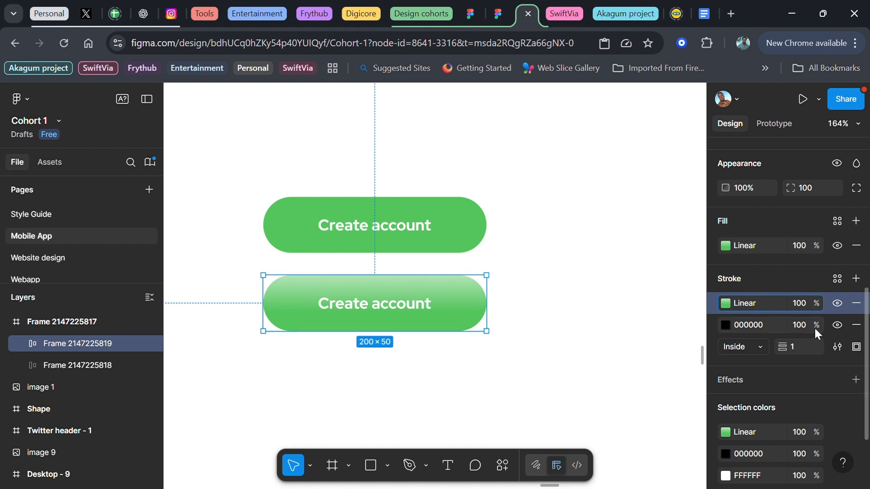
{"action": "left_click", "coordinate": [857, 326]}
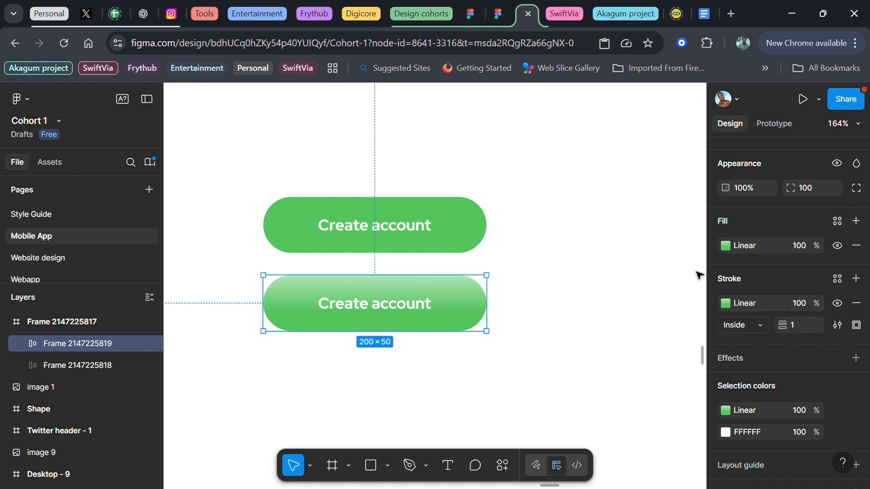
Step: Rotate the stroke's gradient 180° so its light stop sits at the button's bottom edge
{"action": "left_click", "coordinate": [726, 304]}
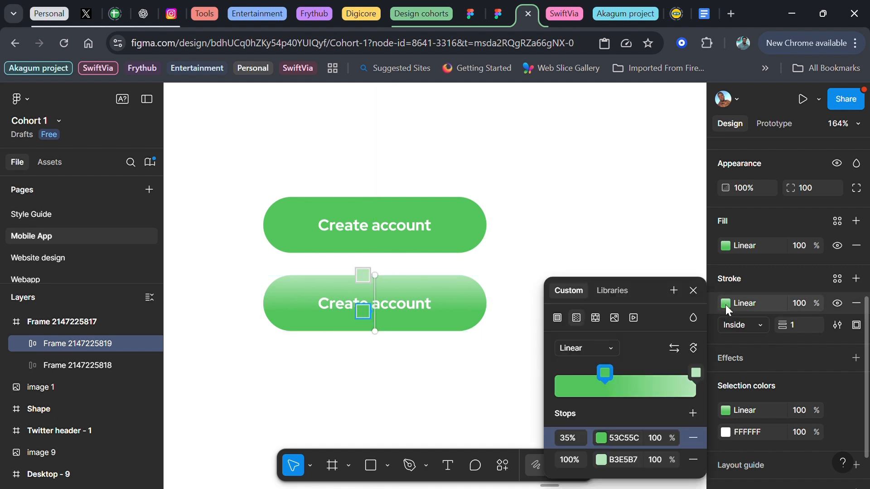
{"action": "left_click", "coordinate": [693, 343]}
{"action": "left_click", "coordinate": [693, 344]}
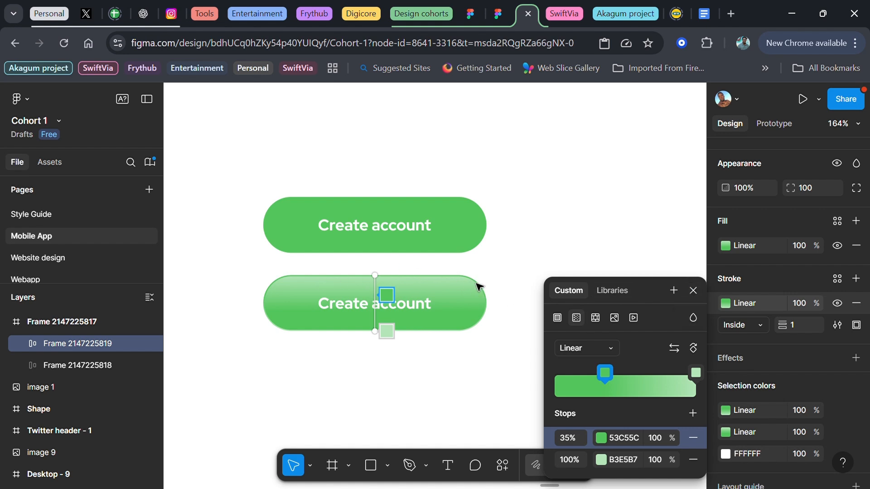
Step: Lighten the stroke gradient's 35% stop by setting its HSL lightness to 70
{"action": "left_click", "coordinate": [602, 436]}
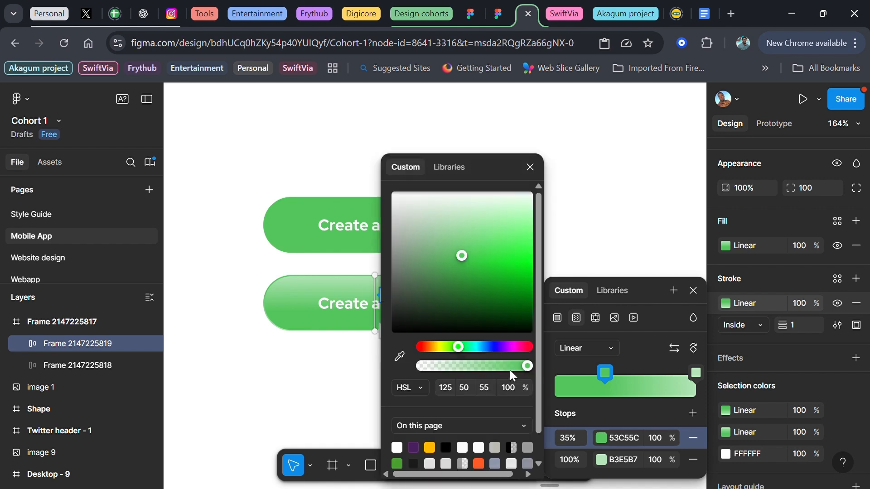
{"action": "left_click", "coordinate": [488, 394]}
{"action": "key", "text": "Return"}
{"action": "left_click", "coordinate": [486, 394]}
{"action": "type", "text": "70"}
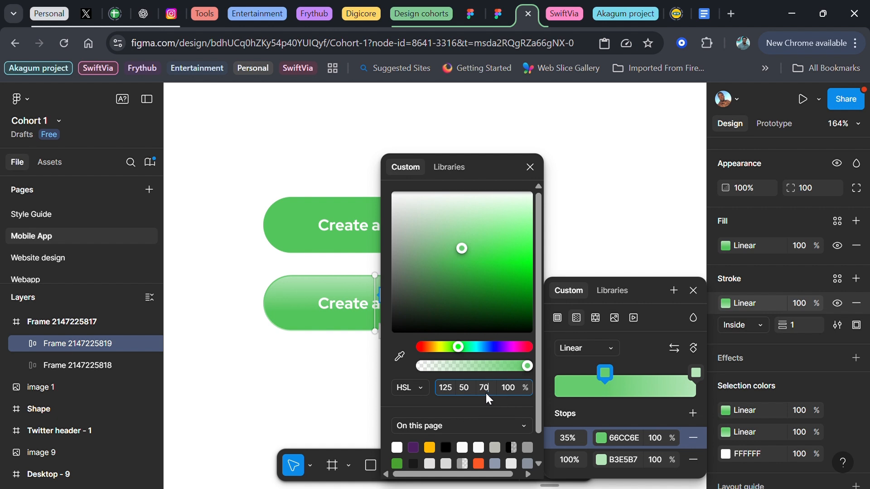
{"action": "key", "text": "Return"}
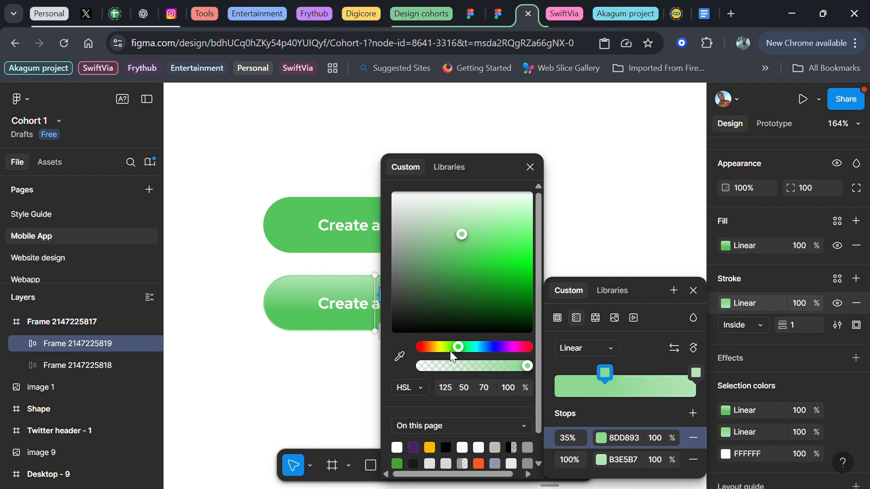
{"action": "left_click", "coordinate": [531, 168]}
{"action": "left_click", "coordinate": [700, 291]}
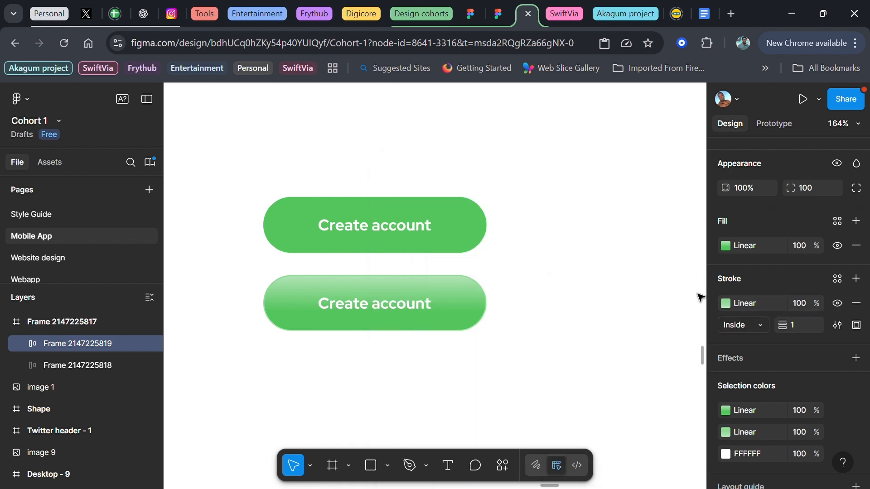
Step: Find the Beautiful Shadows plugin and run it on the gradient button
{"action": "scroll", "coordinate": [656, 285], "scroll_direction": "left", "scroll_amount": 3}
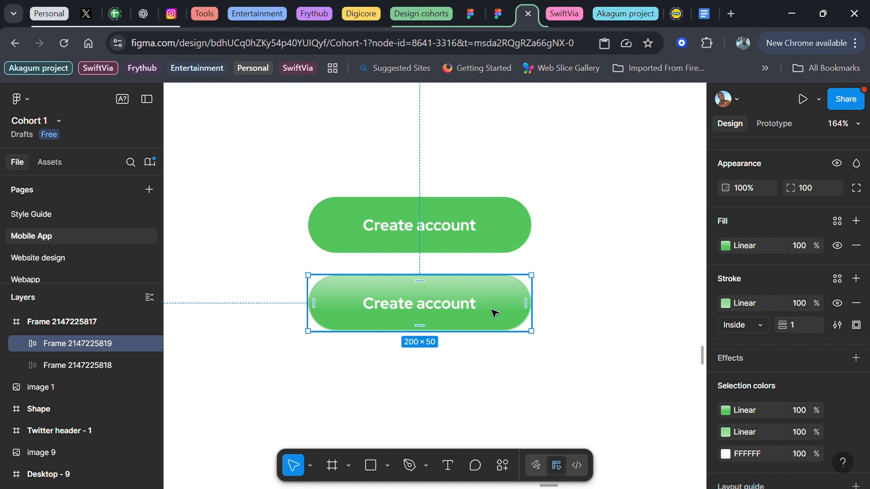
{"action": "key", "text": "ctrl+k"}
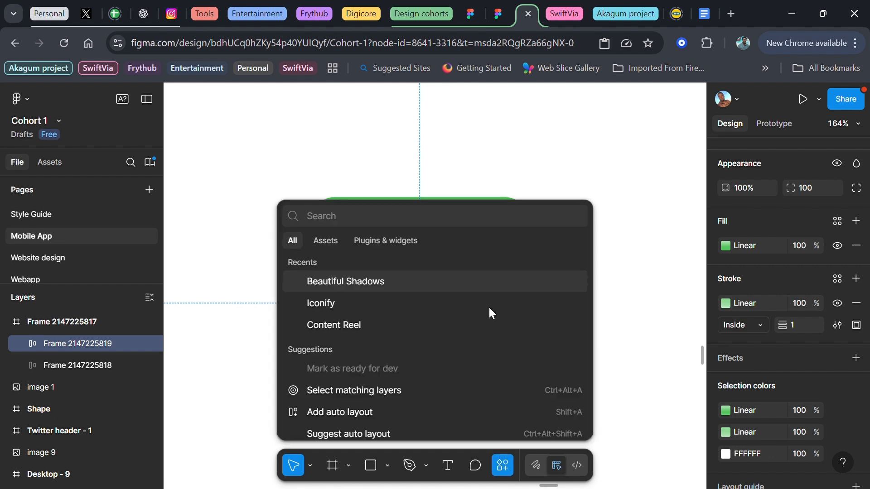
{"action": "left_click", "coordinate": [366, 241]}
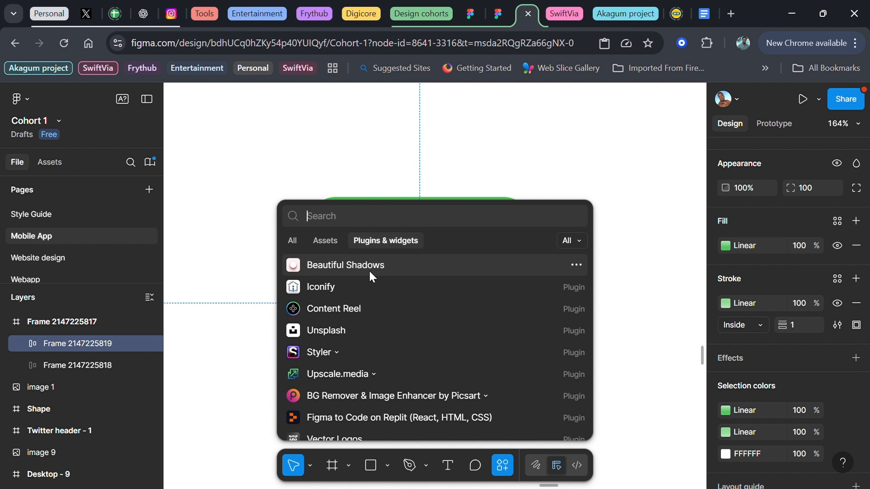
{"action": "type", "text": "beautiful"}
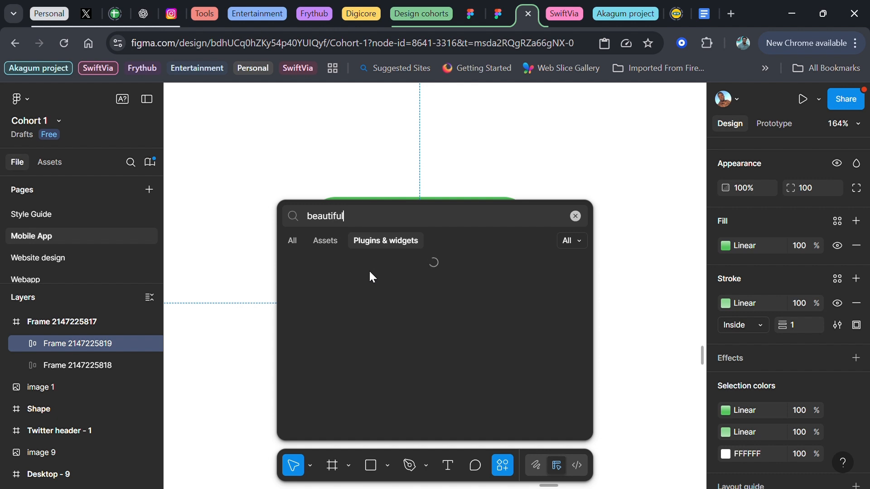
{"action": "type", "text": " shadow"}
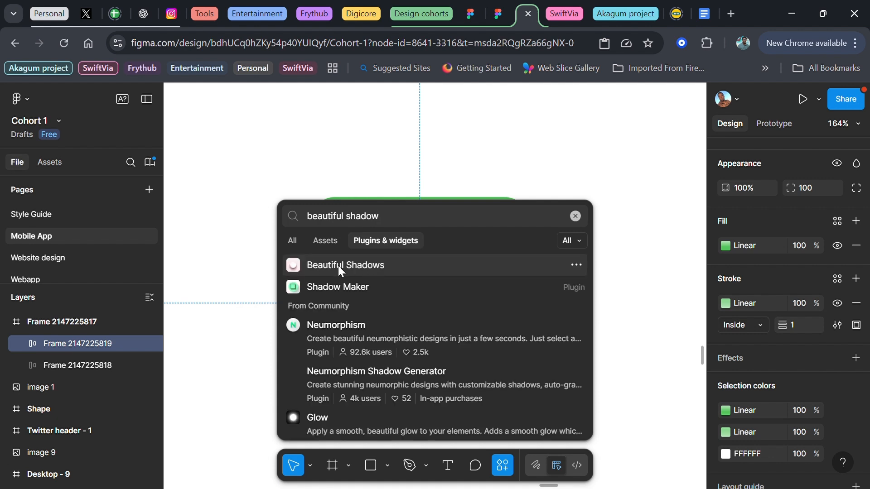
{"action": "left_click", "coordinate": [339, 266]}
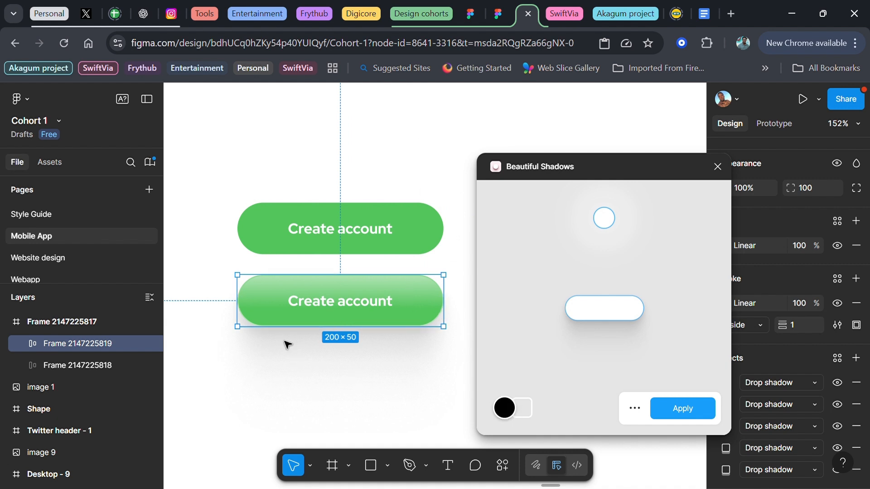
Step: Colour the plugin's shadow with the green sampled from the original button and apply it
{"action": "left_click", "coordinate": [506, 409]}
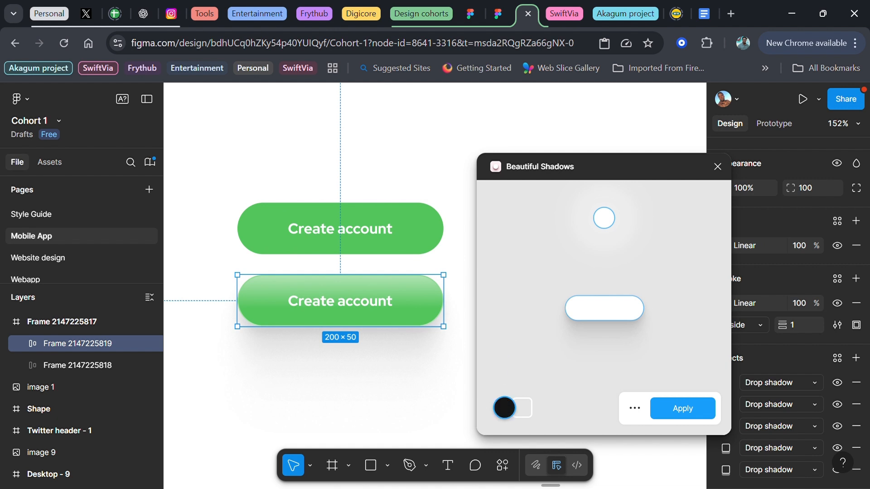
{"action": "left_click", "coordinate": [427, 233]}
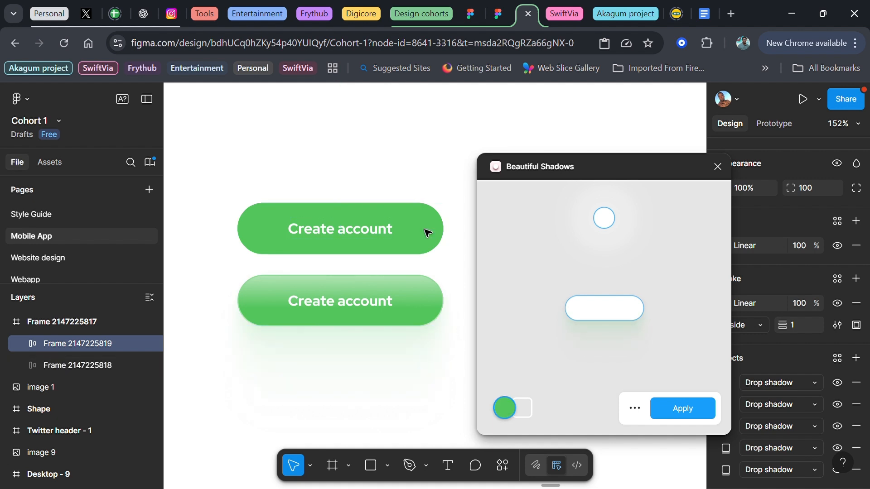
{"action": "left_click", "coordinate": [698, 410]}
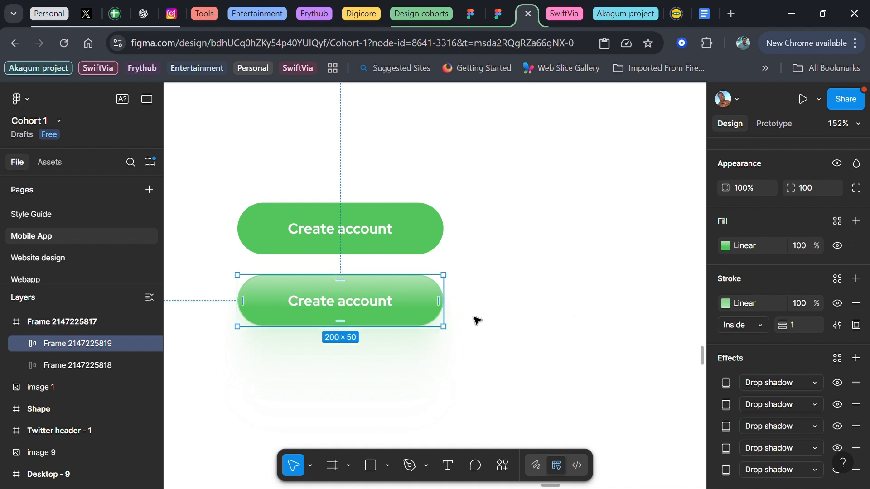
Step: Combine both "Create account" buttons into a component set and select its plain green variant
{"action": "scroll", "coordinate": [483, 321], "scroll_direction": "down", "scroll_amount": 1}
{"action": "scroll", "coordinate": [493, 321], "scroll_direction": "down", "scroll_amount": 2}
{"action": "scroll", "coordinate": [497, 323], "scroll_direction": "left", "scroll_amount": 2}
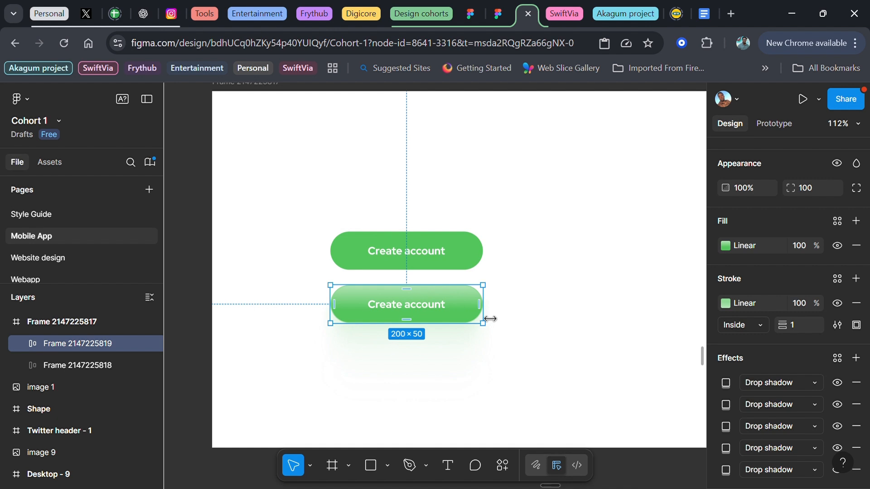
{"action": "left_click_drag", "start_coordinate": [191, 200], "coordinate": [382, 314]}
{"action": "left_click_drag", "start_coordinate": [533, 356], "coordinate": [555, 360]}
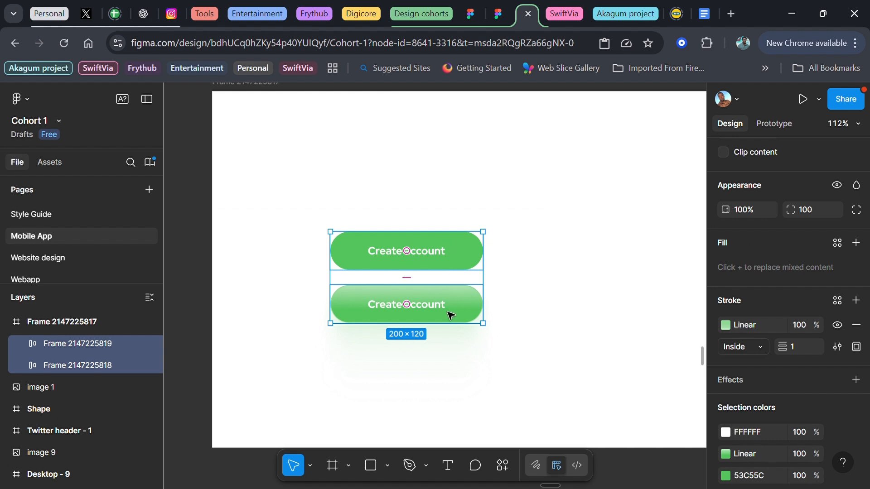
{"action": "scroll", "coordinate": [793, 218], "scroll_direction": "up", "scroll_amount": 7}
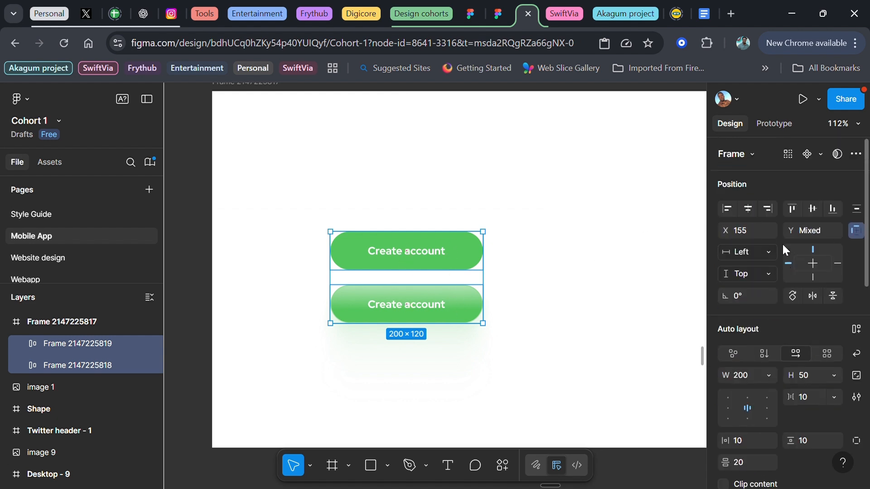
{"action": "left_click", "coordinate": [821, 156]}
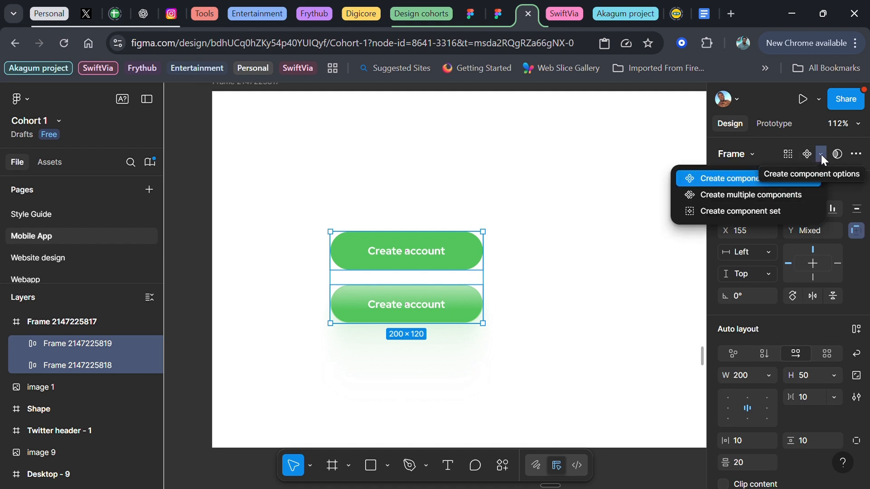
{"action": "left_click", "coordinate": [751, 213]}
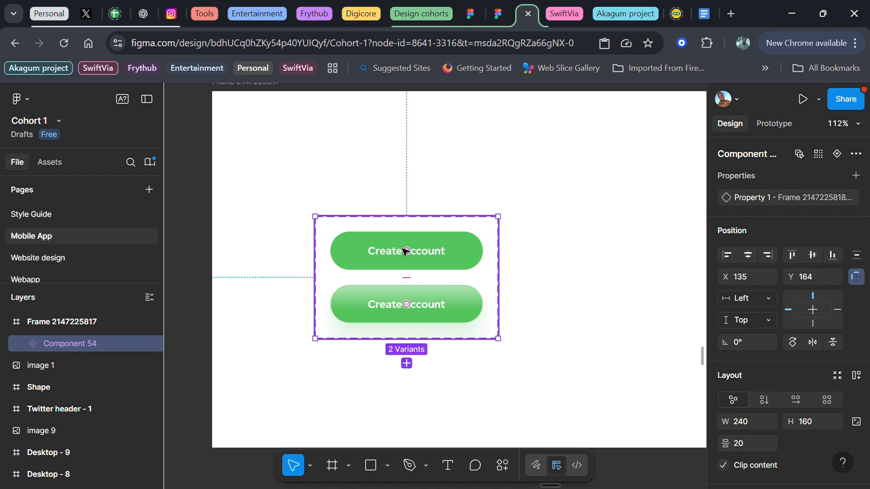
{"action": "left_click", "coordinate": [362, 253]}
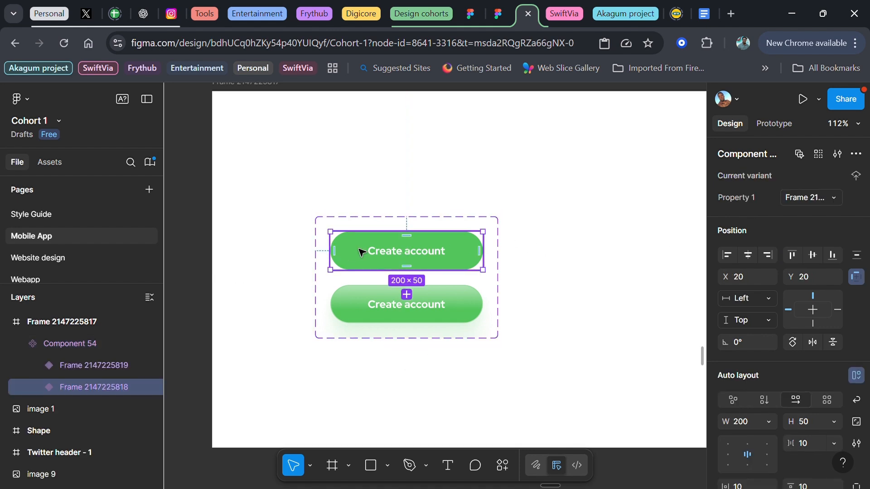
Step: Add a drop shadow to the gradient button's "Create account" text and set its Y offset to 0
{"action": "left_click", "coordinate": [441, 311]}
{"action": "left_click", "coordinate": [442, 313]}
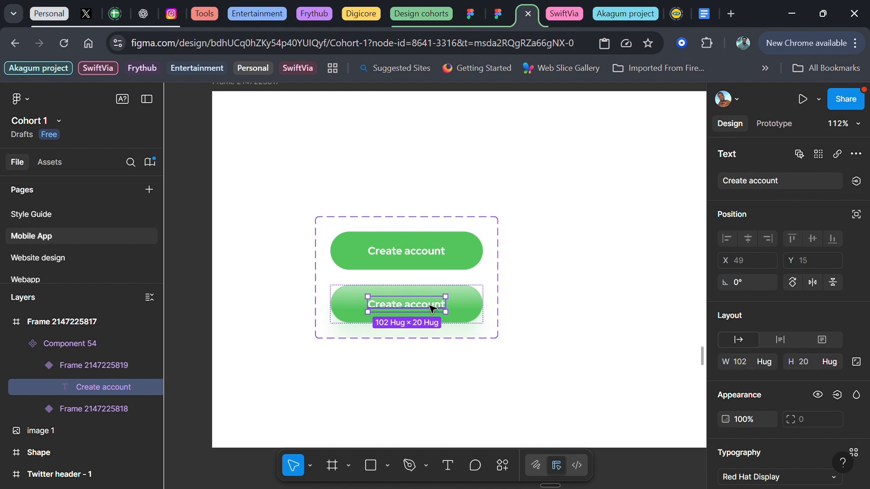
{"action": "scroll", "coordinate": [727, 334], "scroll_direction": "down", "scroll_amount": 5}
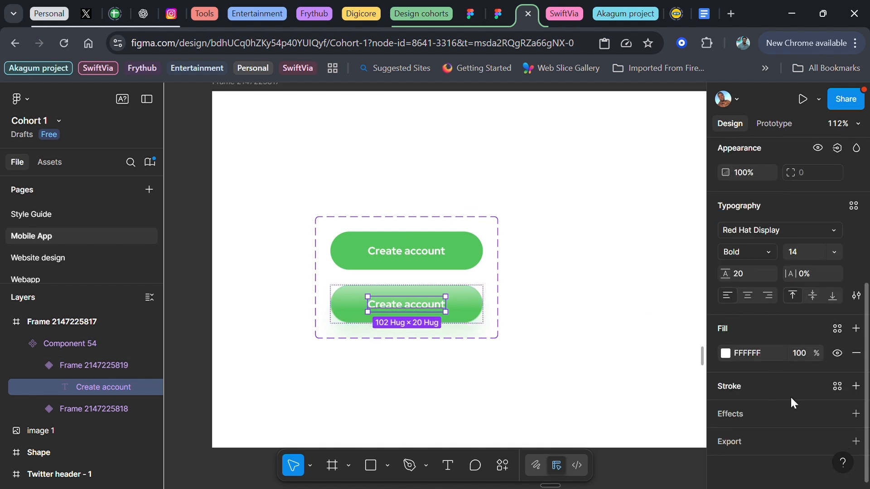
{"action": "left_click", "coordinate": [856, 414]}
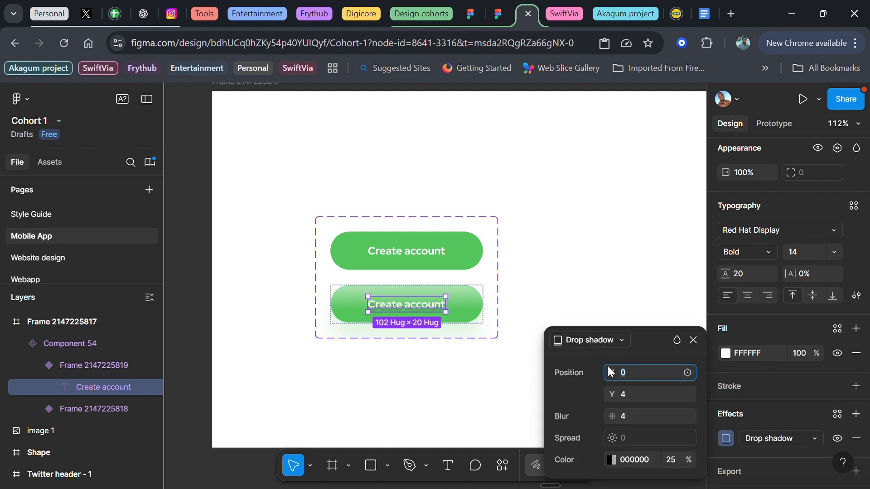
{"action": "left_click", "coordinate": [628, 394]}
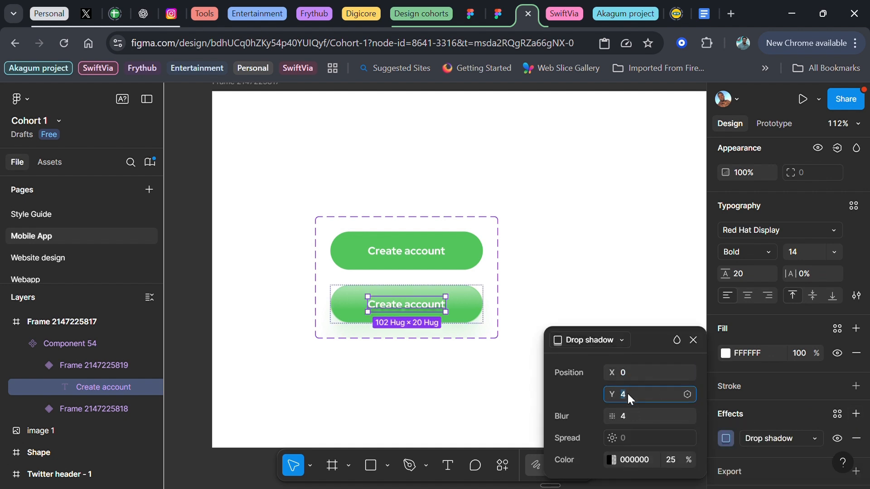
{"action": "type", "text": "0"}
{"action": "key", "text": "Return"}
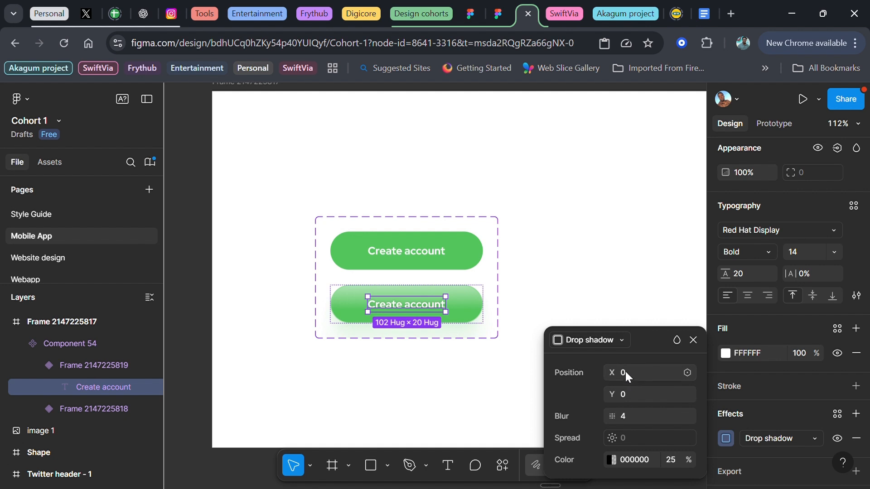
Step: Set the text shadow's blur to 3 and its opacity to 20%
{"action": "left_click", "coordinate": [637, 416]}
{"action": "key", "text": "Down"}
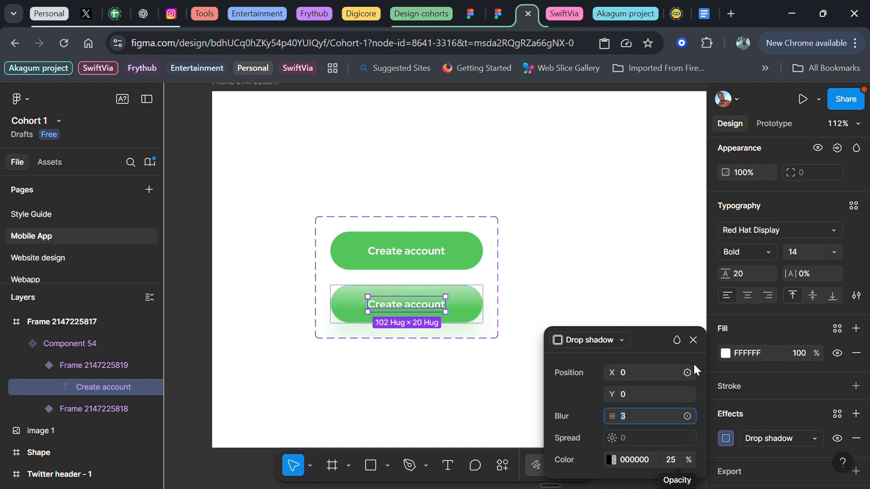
{"action": "left_click", "coordinate": [678, 460]}
{"action": "type", "text": "20"}
{"action": "key", "text": "Return"}
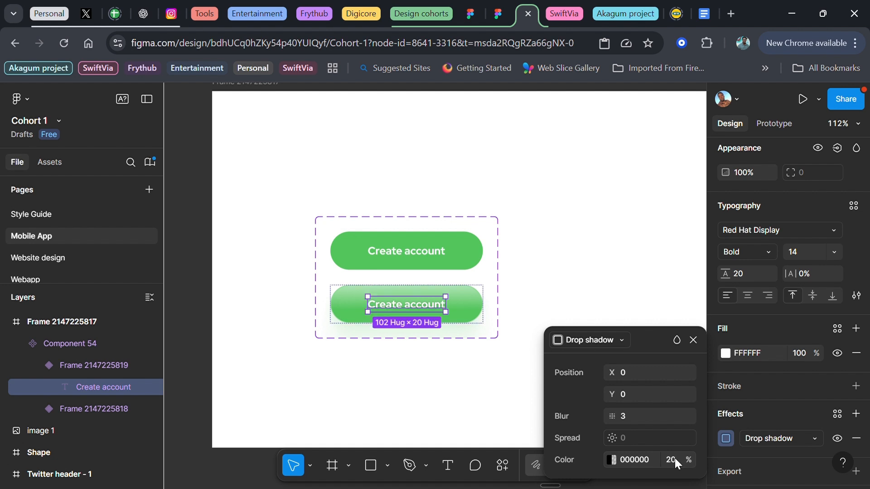
{"action": "left_click", "coordinate": [697, 342]}
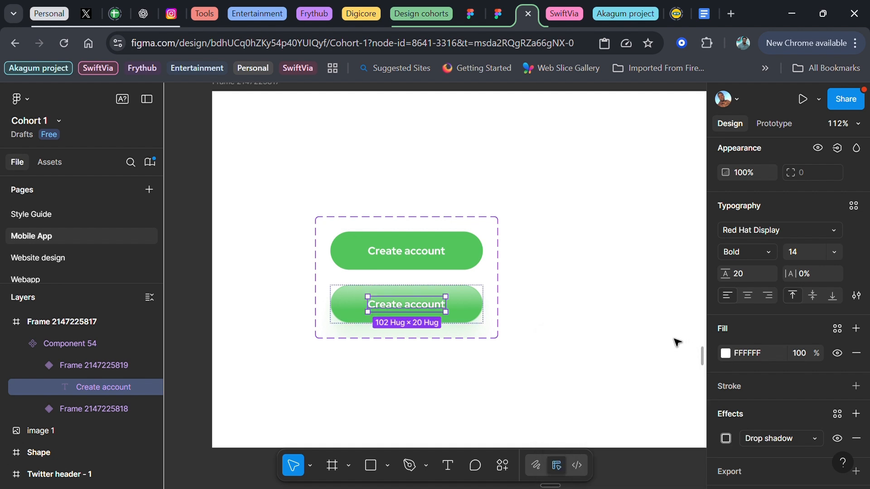
{"action": "scroll", "coordinate": [524, 286], "scroll_direction": "up", "scroll_amount": 2}
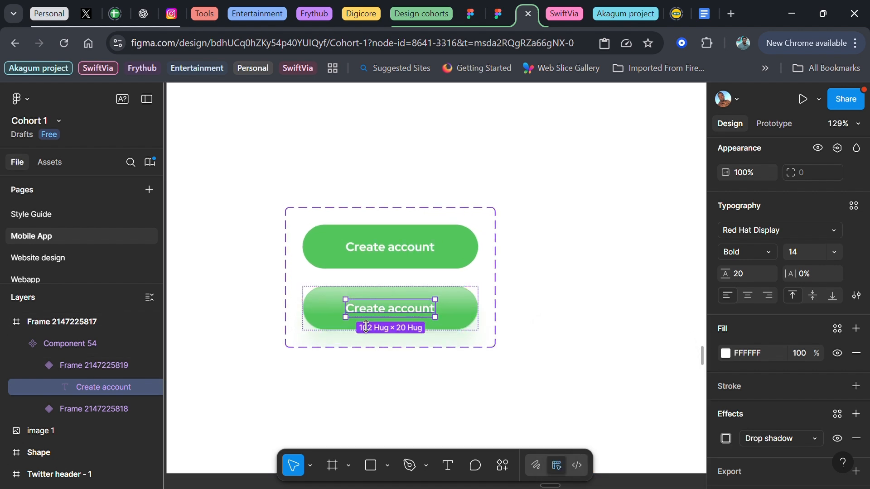
{"action": "left_click", "coordinate": [552, 217]}
{"action": "left_click", "coordinate": [459, 330]}
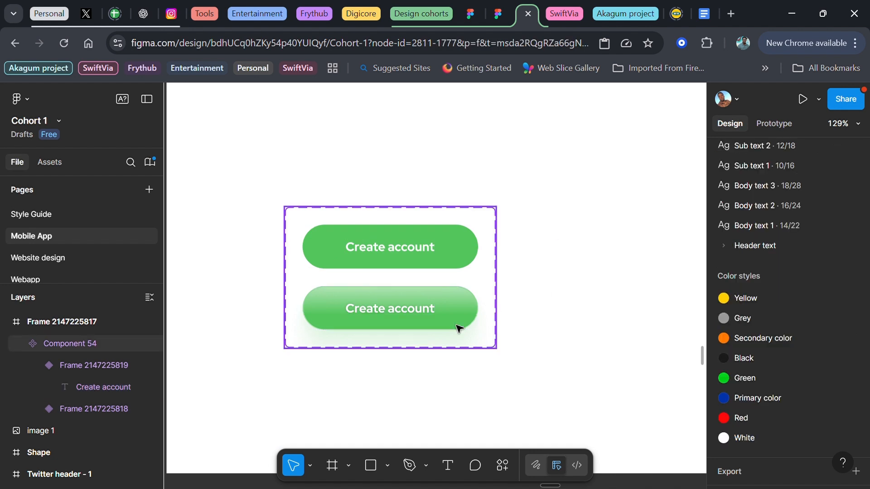
Step: Link the plain green variant to the gradient variant with a Change to interaction triggered While hovering
{"action": "left_click", "coordinate": [424, 248]}
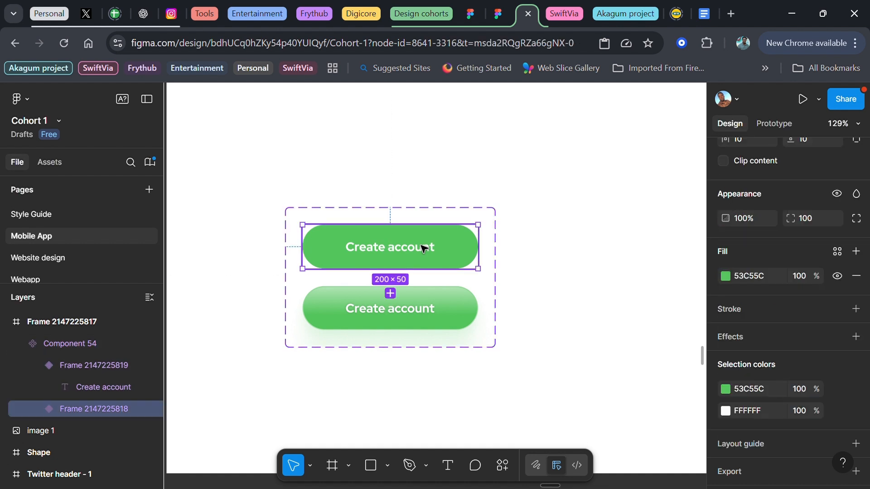
{"action": "scroll", "coordinate": [779, 291], "scroll_direction": "up", "scroll_amount": 5}
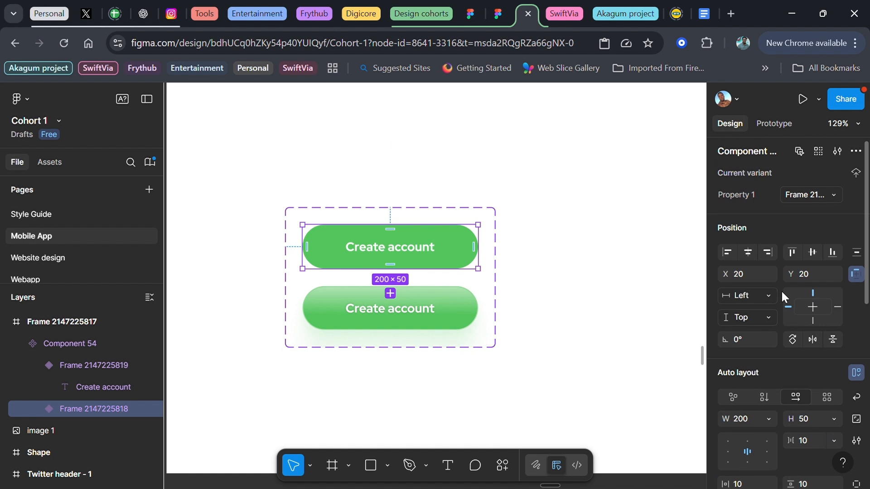
{"action": "left_click", "coordinate": [774, 121]}
{"action": "mouse_move", "coordinate": [394, 274]}
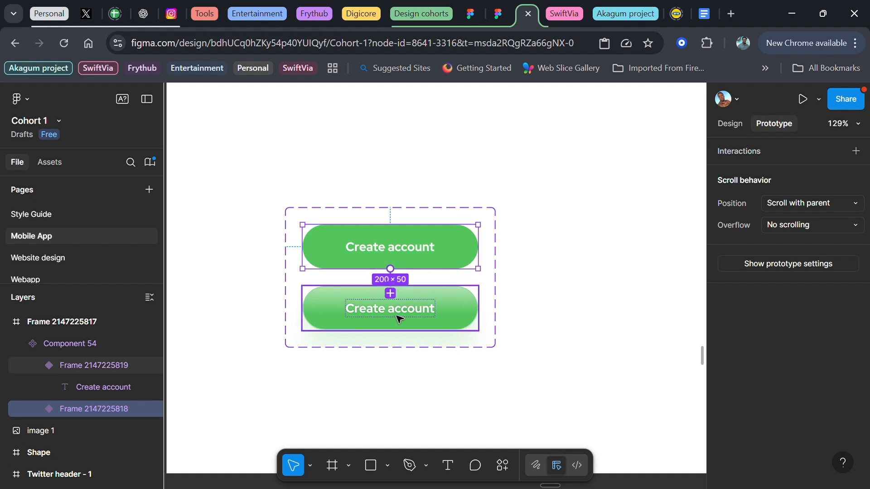
{"action": "left_click_drag", "start_coordinate": [400, 319], "coordinate": [393, 313]}
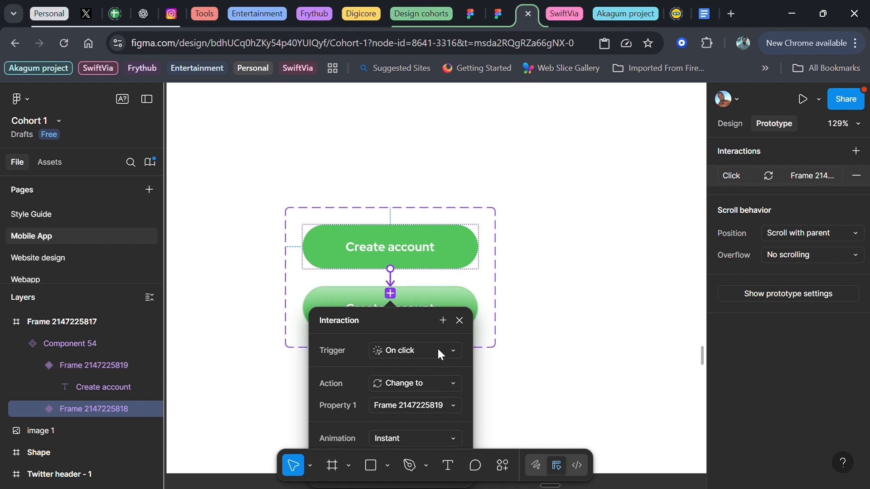
{"action": "left_click", "coordinate": [449, 357]}
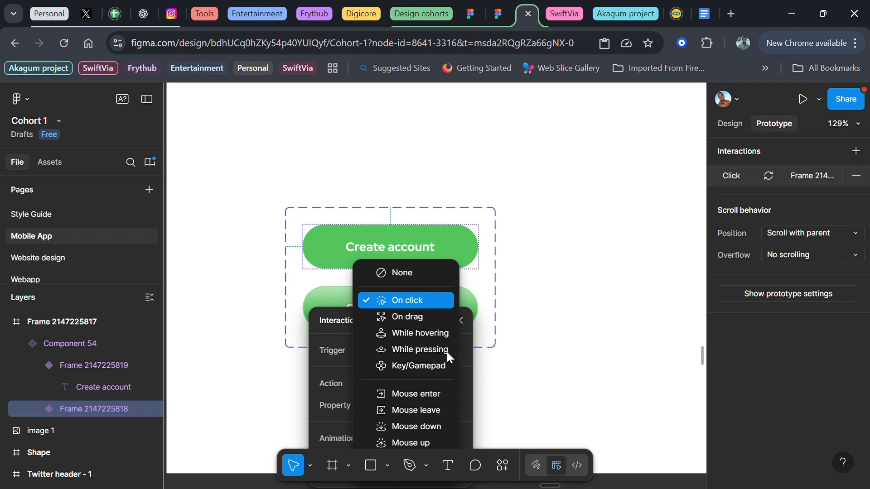
{"action": "left_click", "coordinate": [422, 336]}
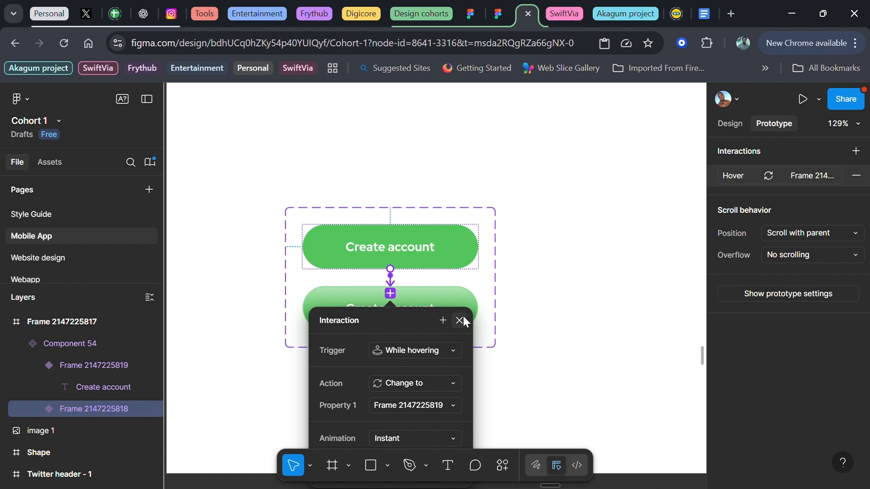
Step: Link the gradient variant back to the plain green variant with a Change to interaction triggered on Mouse leave
{"action": "left_click", "coordinate": [446, 302]}
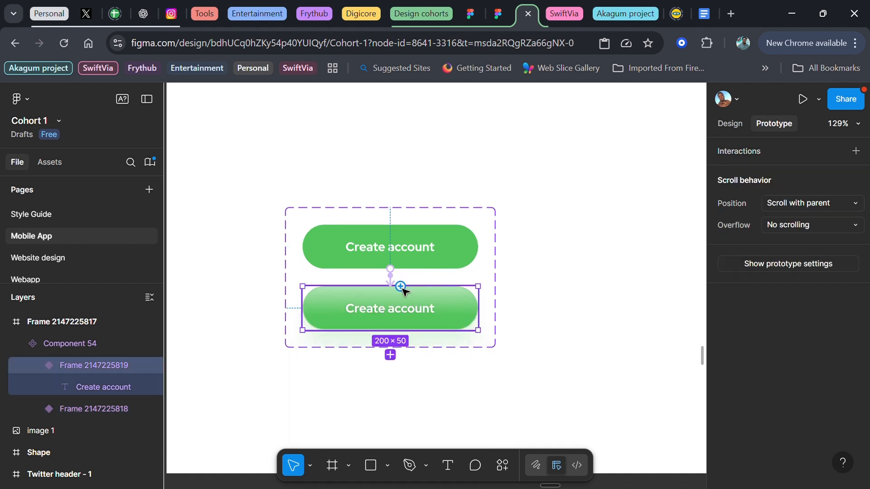
{"action": "left_click_drag", "start_coordinate": [401, 286], "coordinate": [412, 262]}
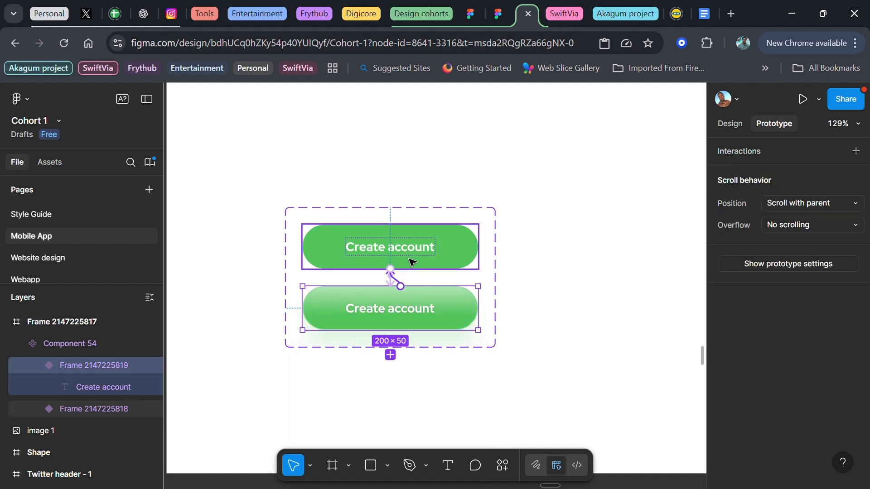
{"action": "left_click_drag", "start_coordinate": [413, 262], "coordinate": [412, 262]}
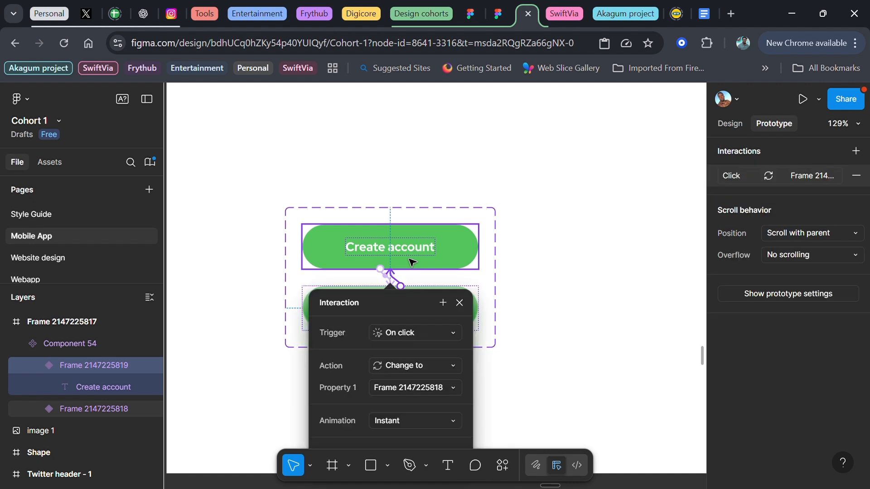
{"action": "left_click", "coordinate": [421, 333]}
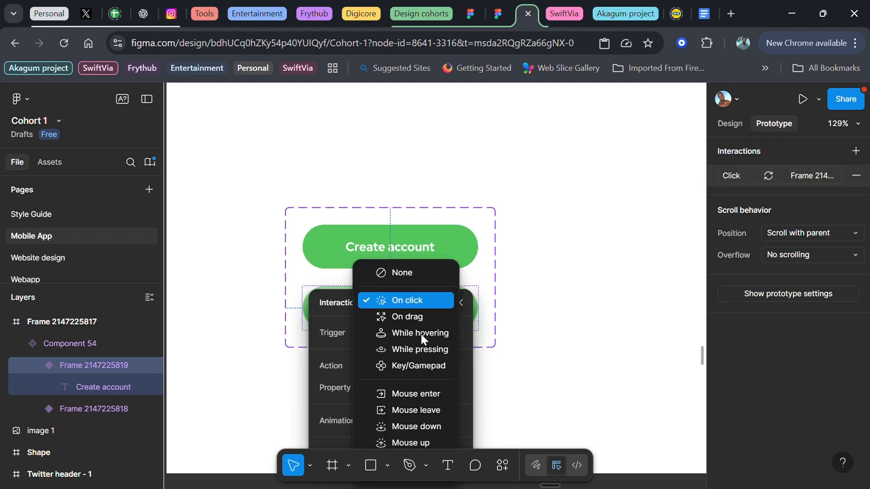
{"action": "left_click", "coordinate": [413, 411]}
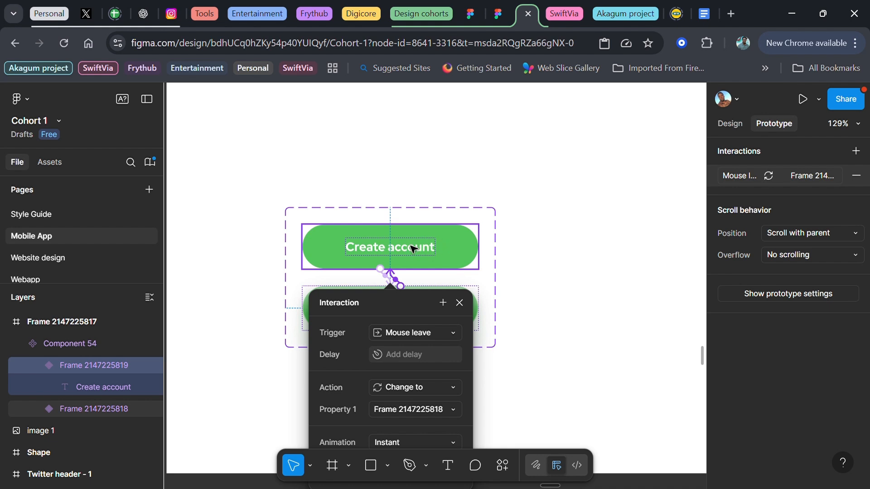
{"action": "left_click", "coordinate": [460, 304]}
{"action": "scroll", "coordinate": [467, 330], "scroll_direction": "down", "scroll_amount": 2}
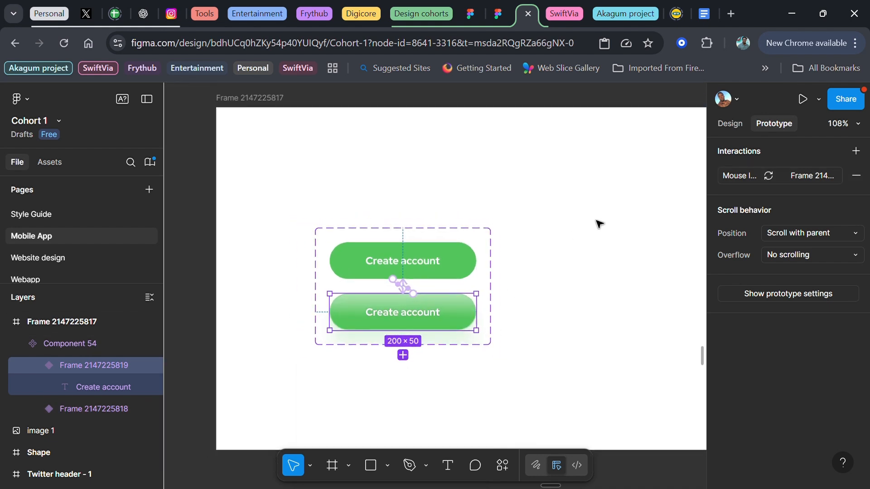
Step: Draw a new frame about 300 × 467 beside the existing one and place an instance of the plain green button in its upper half
{"action": "left_click", "coordinate": [731, 122]}
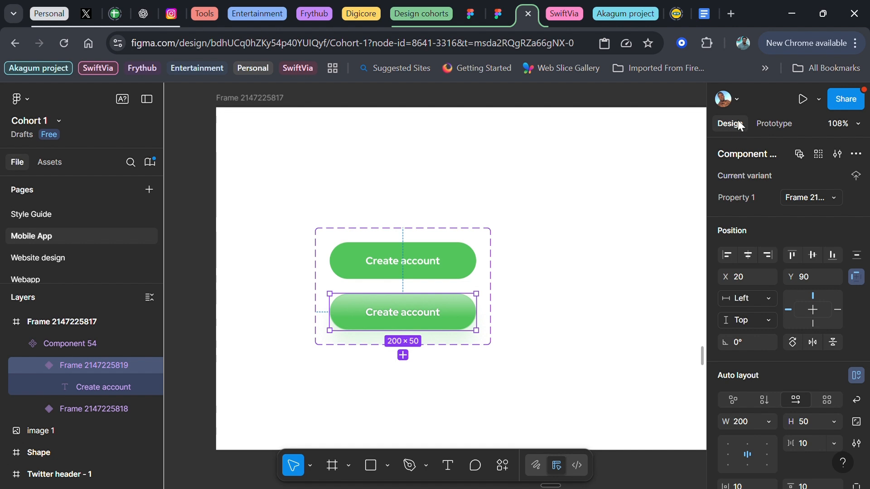
{"action": "scroll", "coordinate": [449, 299], "scroll_direction": "down", "scroll_amount": 3}
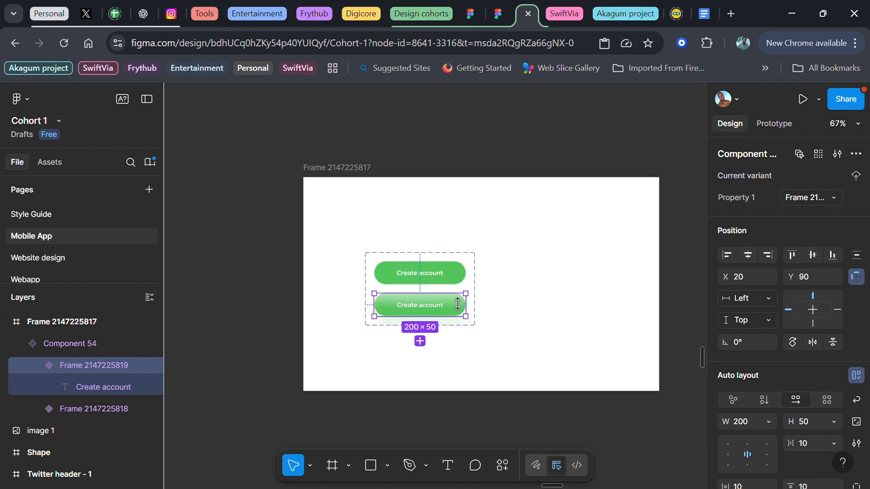
{"action": "scroll", "coordinate": [453, 299], "scroll_direction": "right", "scroll_amount": 5}
{"action": "key", "text": "f"}
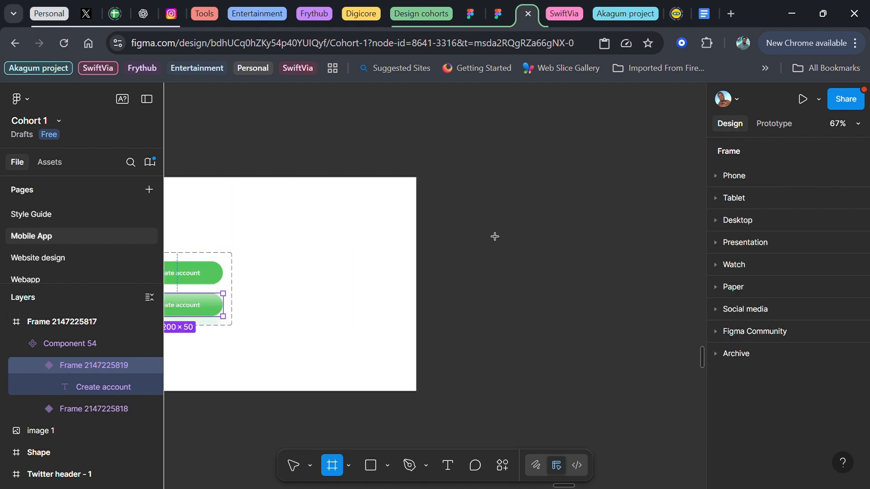
{"action": "left_click_drag", "start_coordinate": [475, 178], "coordinate": [612, 391]}
{"action": "double_click", "coordinate": [202, 279]}
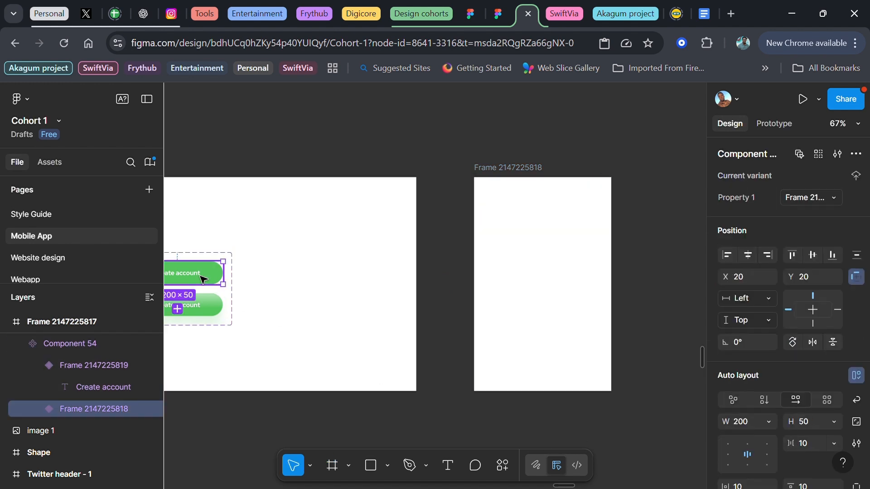
{"action": "left_click_drag", "start_coordinate": [203, 278], "coordinate": [573, 257]}
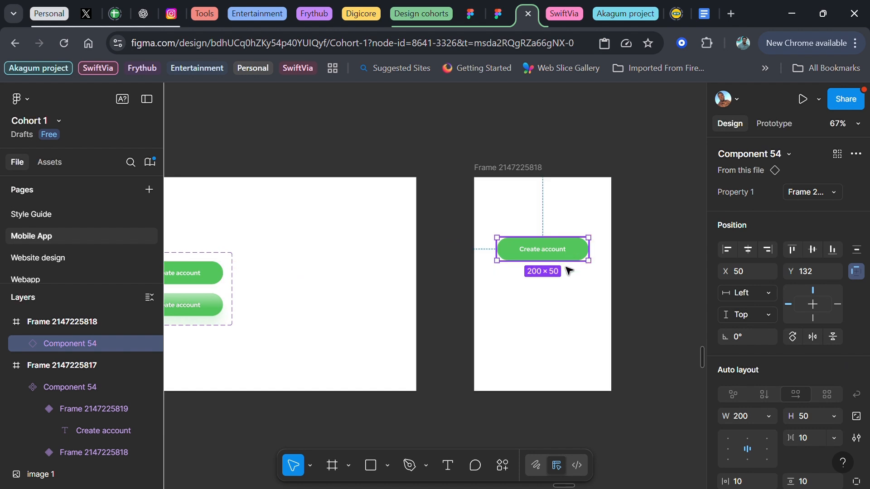
Step: Select the new frame holding the button instance and open its prototype in Preview
{"action": "left_click", "coordinate": [537, 176]}
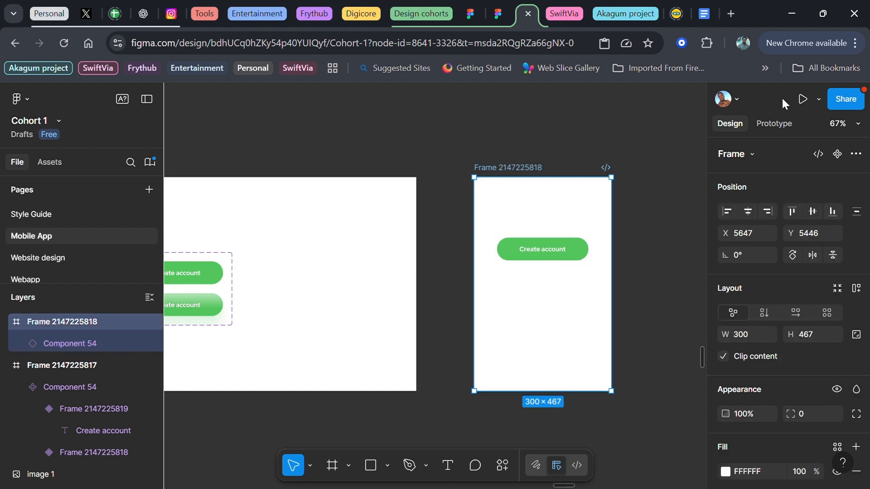
{"action": "left_click", "coordinate": [819, 100]}
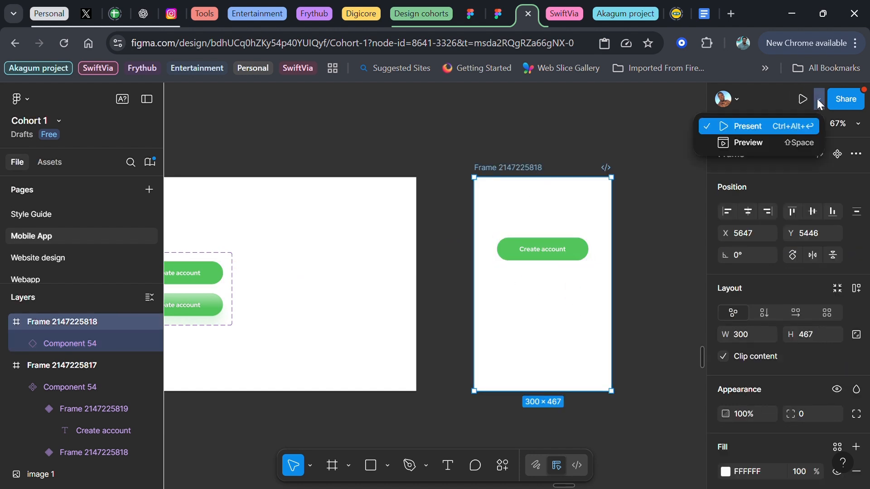
{"action": "left_click", "coordinate": [756, 143]}
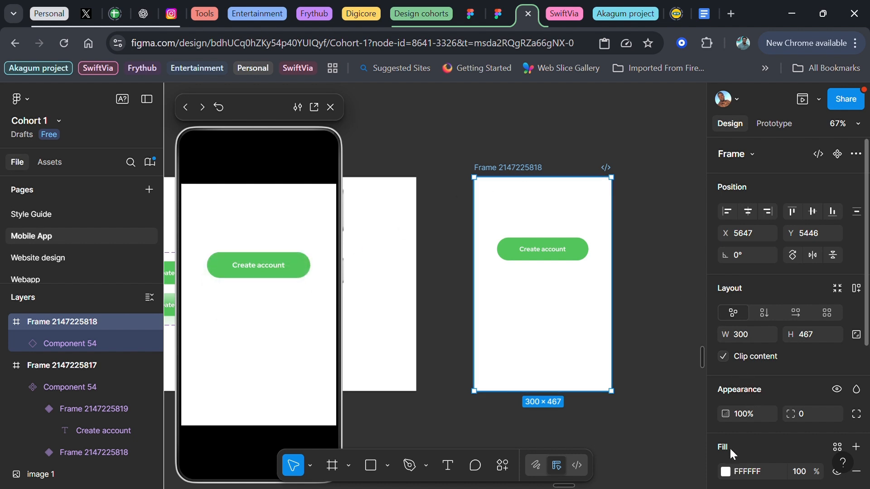
Step: Change the new frame's fill to dark grey 474747 and try the button in the preview
{"action": "left_click", "coordinate": [725, 472]}
{"action": "left_click_drag", "start_coordinate": [598, 348], "coordinate": [553, 327]}
{"action": "left_click", "coordinate": [693, 168]}
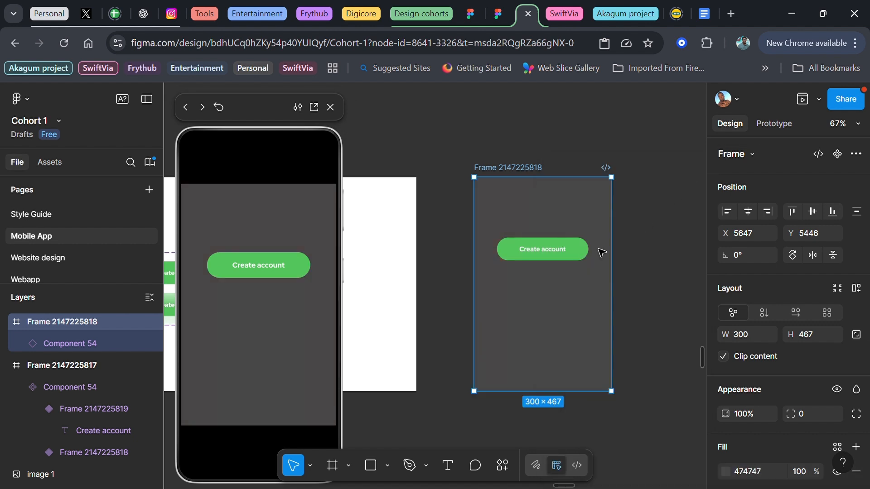
{"action": "left_click", "coordinate": [262, 279]}
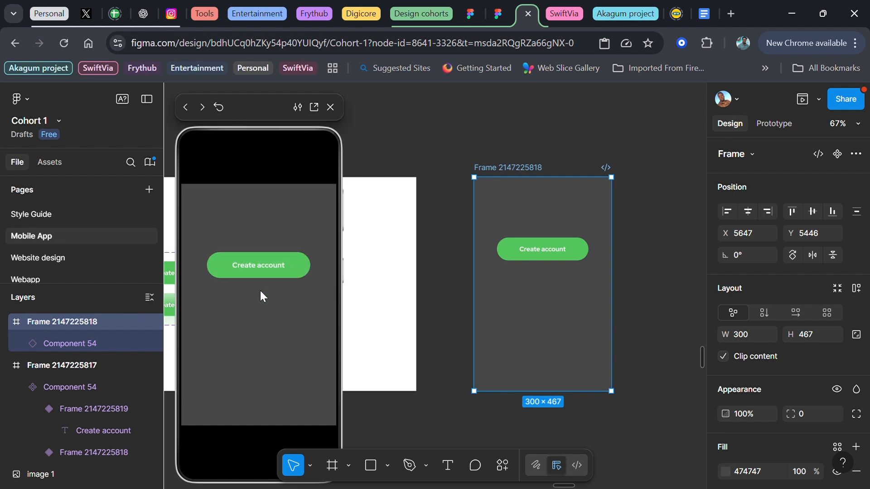